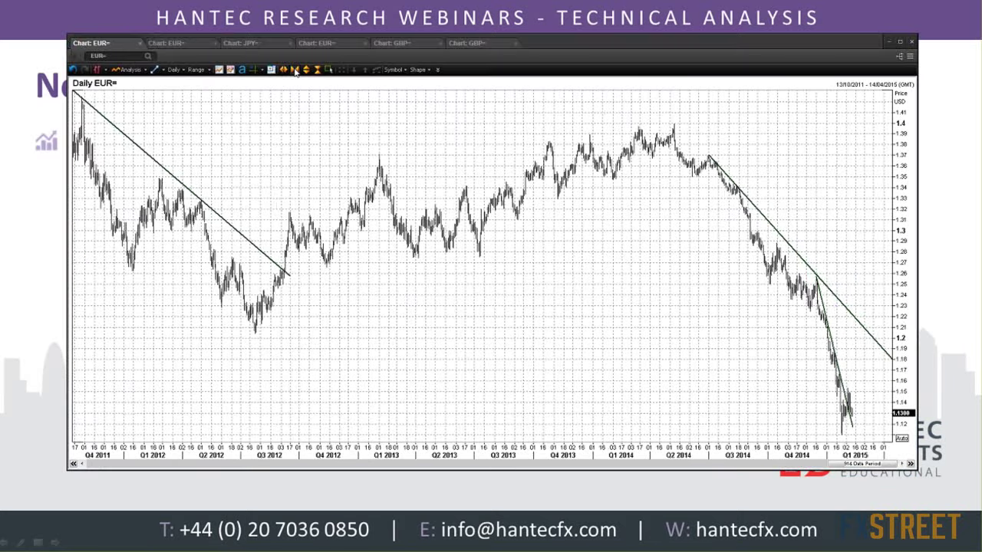
# - Draw a rising trend line on the daily EUR= chart from the mid-2012 low near 1.20 through the July 2013 low to October 2014
pyautogui.click(295, 69)
pyautogui.click(296, 70)
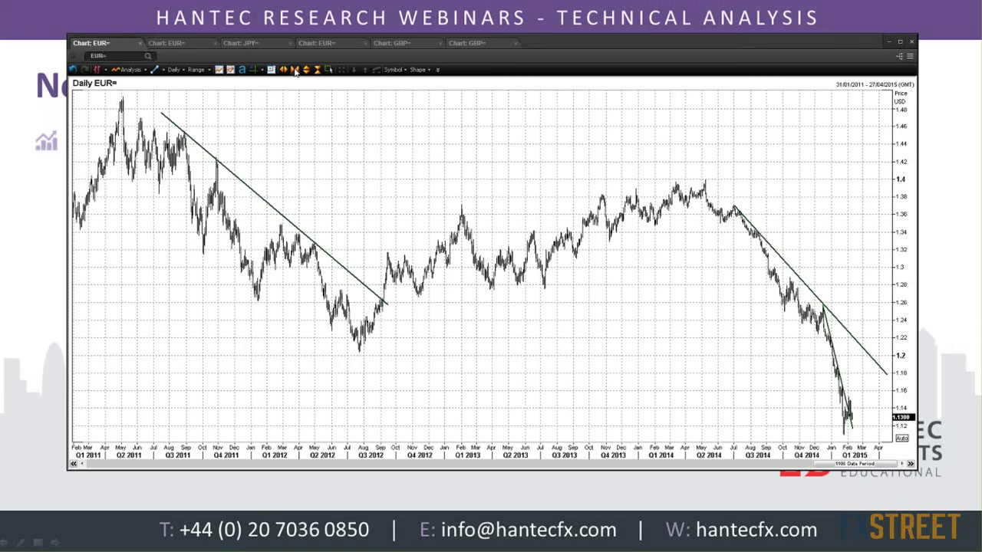
pyautogui.click(295, 70)
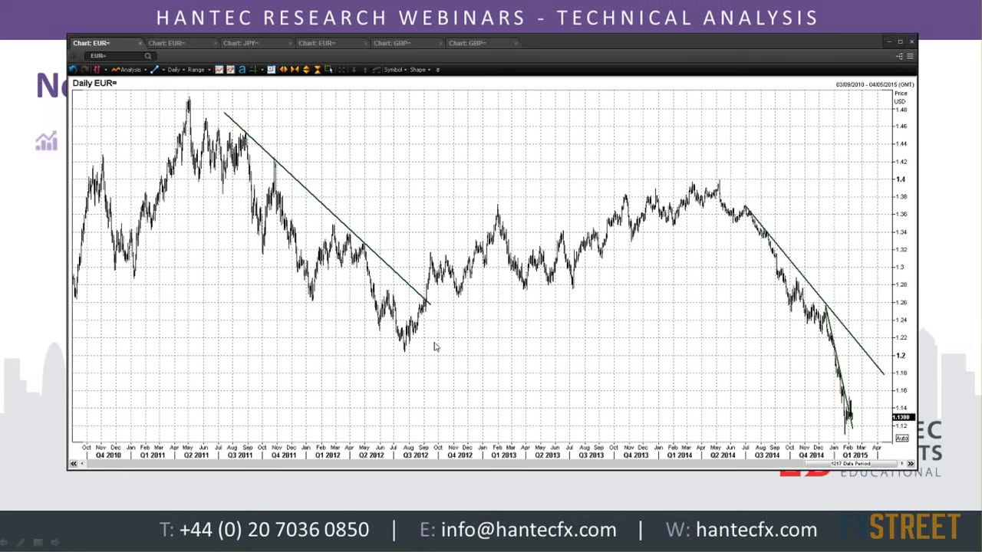
pyautogui.click(162, 70)
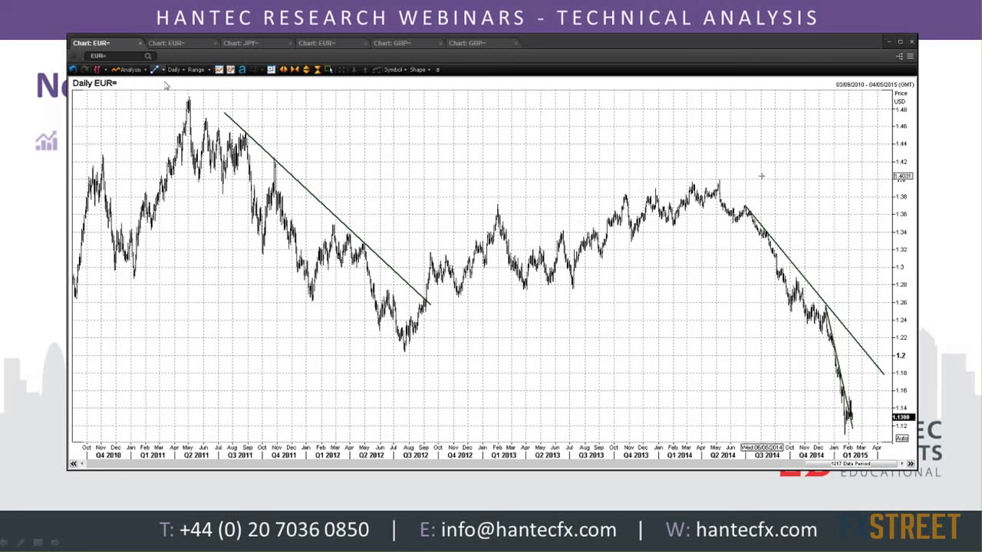
pyautogui.moveTo(407, 353); pyautogui.dragTo(790, 201)
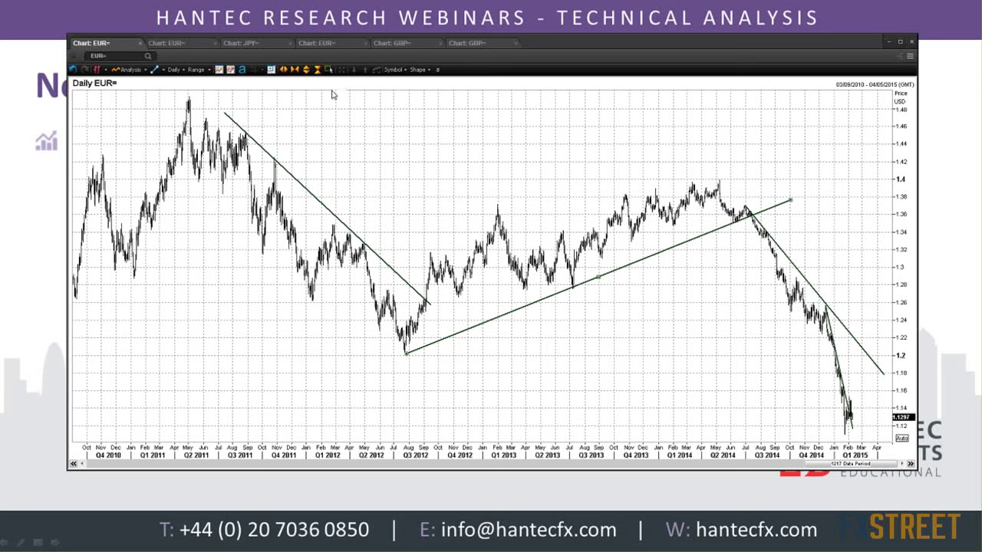
# - Examine the break of the rising trend line and the 2014 decline on the EUR= chart at closer range
pyautogui.click(284, 70)
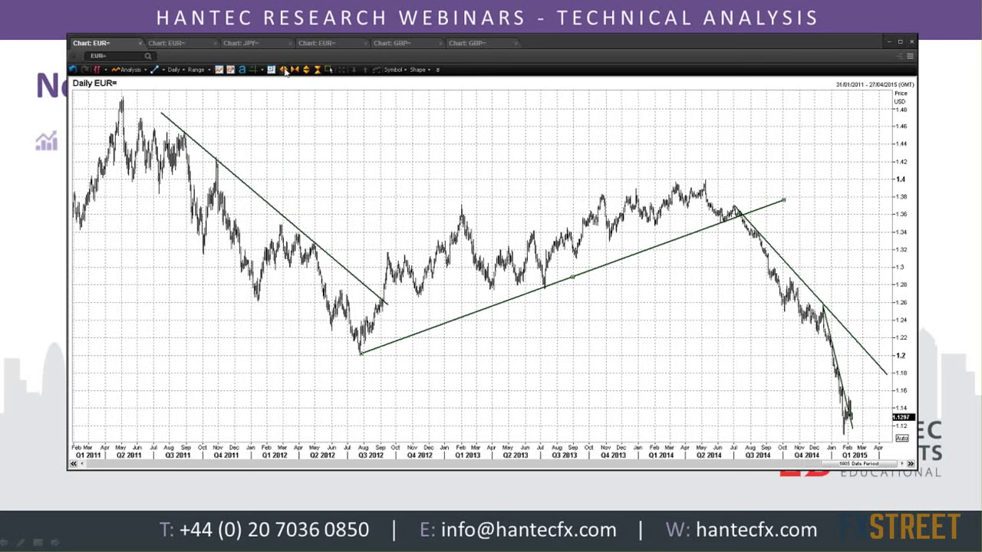
pyautogui.click(283, 69)
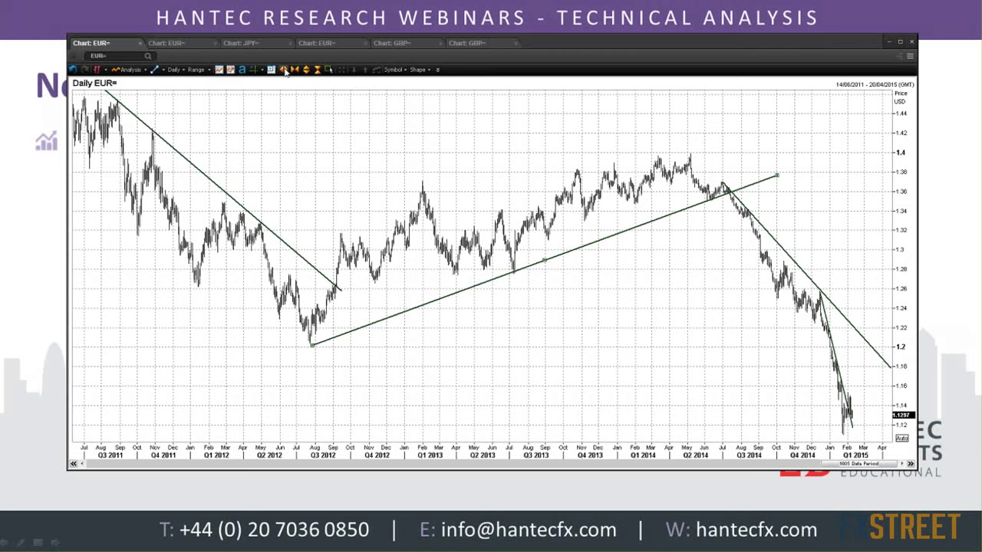
pyautogui.click(284, 70)
pyautogui.click(283, 70)
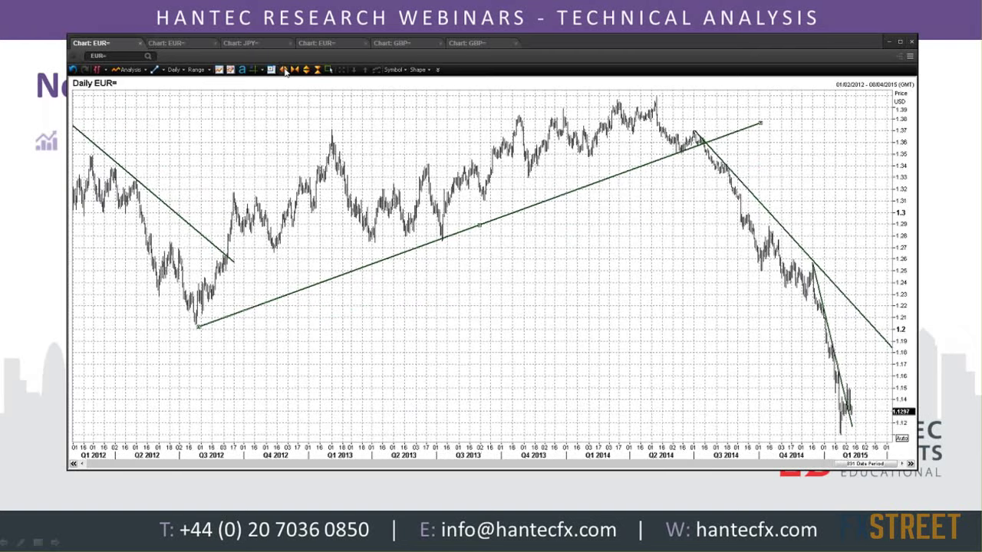
pyautogui.click(284, 69)
pyautogui.click(284, 70)
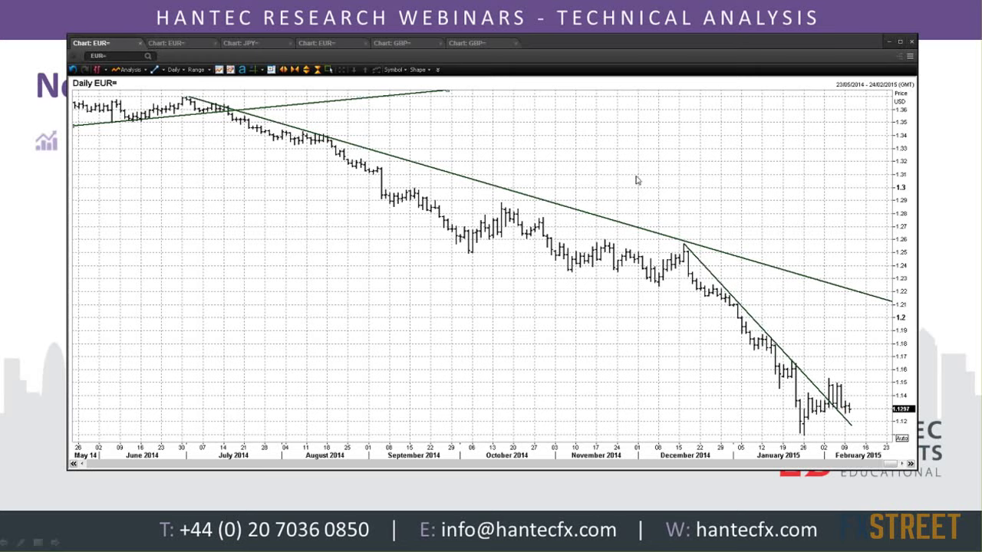
# - Examine the EUR= trend lines over a longer history, back to the downtrend line that begins in mid-2011
pyautogui.click(296, 70)
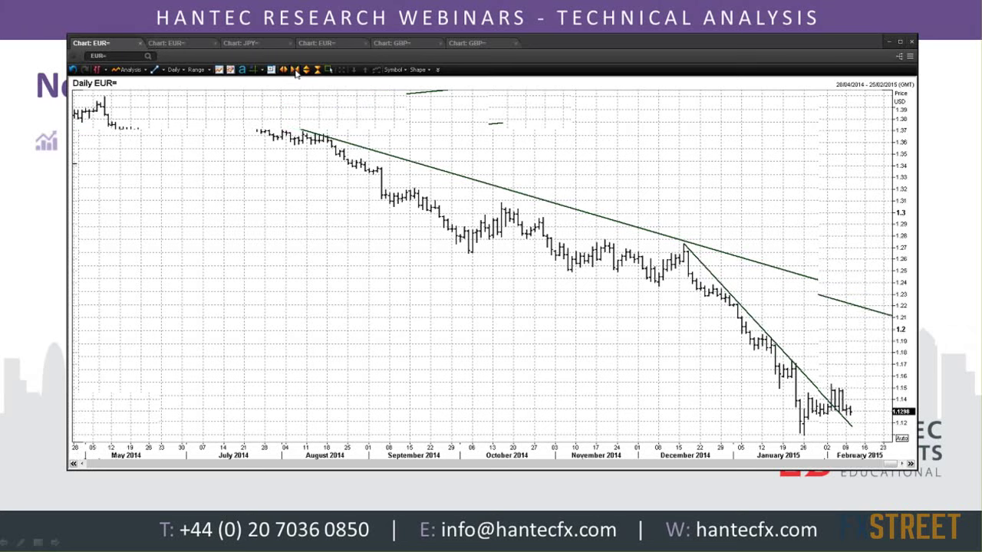
pyautogui.click(296, 70)
pyautogui.click(296, 70)
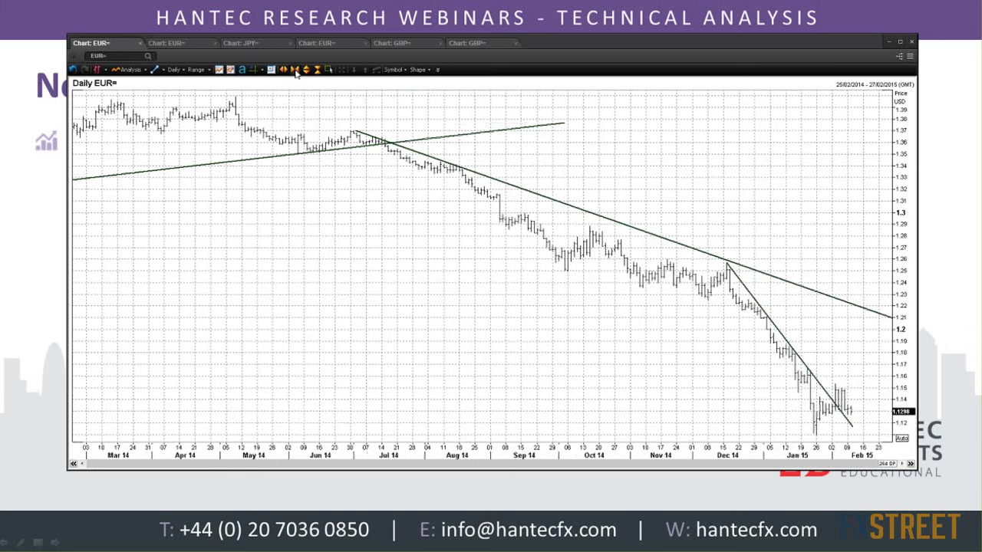
pyautogui.click(295, 70)
pyautogui.click(296, 70)
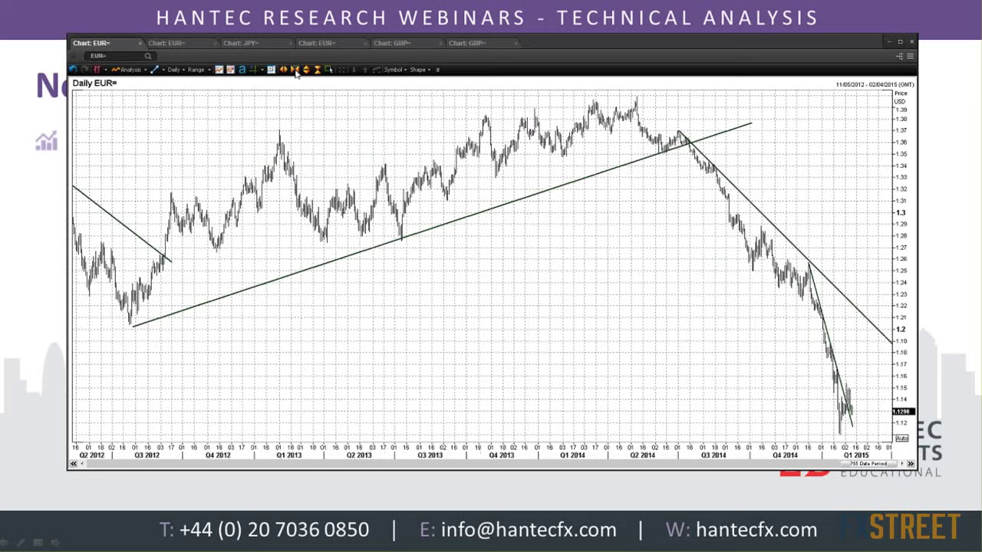
pyautogui.click(295, 70)
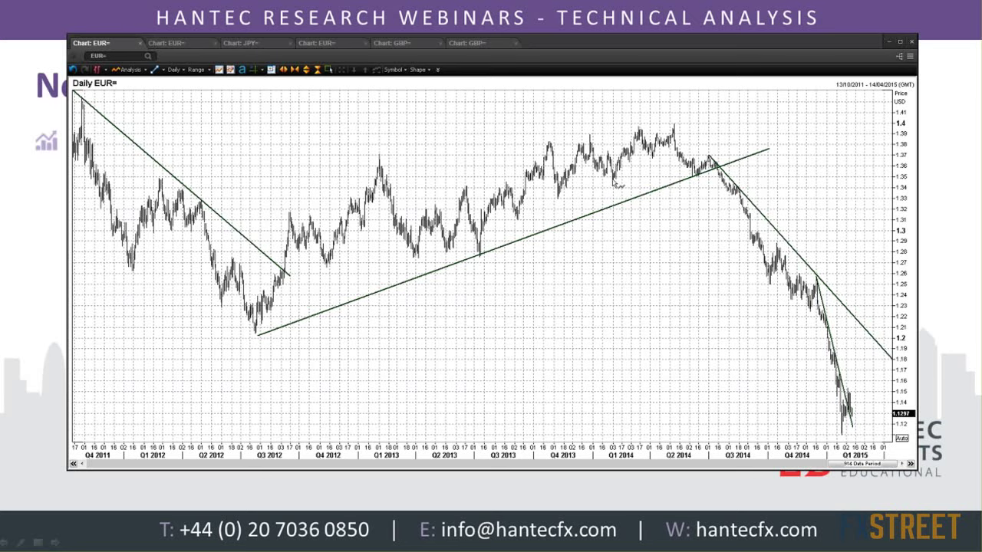
pyautogui.moveTo(614, 182)
pyautogui.scroll(5, 273, 152)
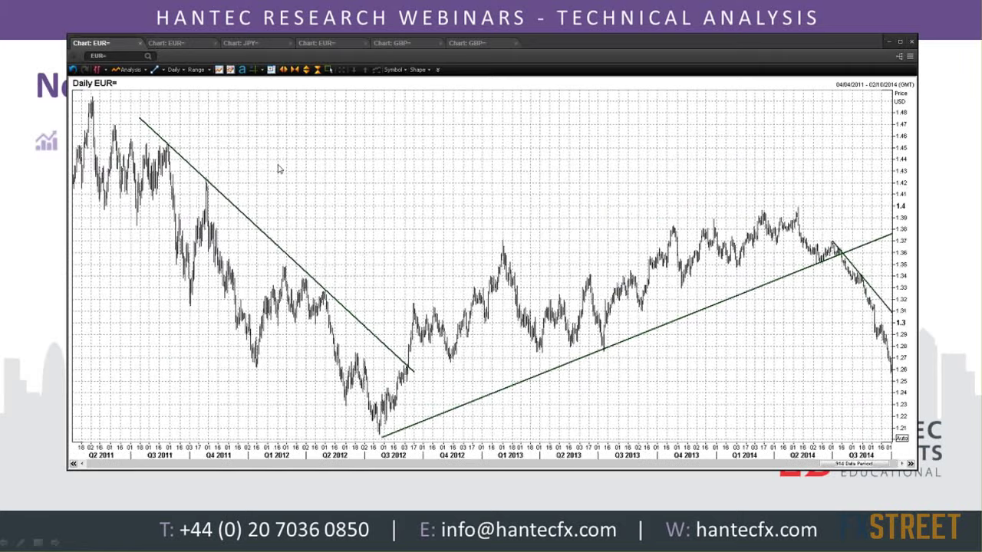
pyautogui.scroll(2, 279, 169)
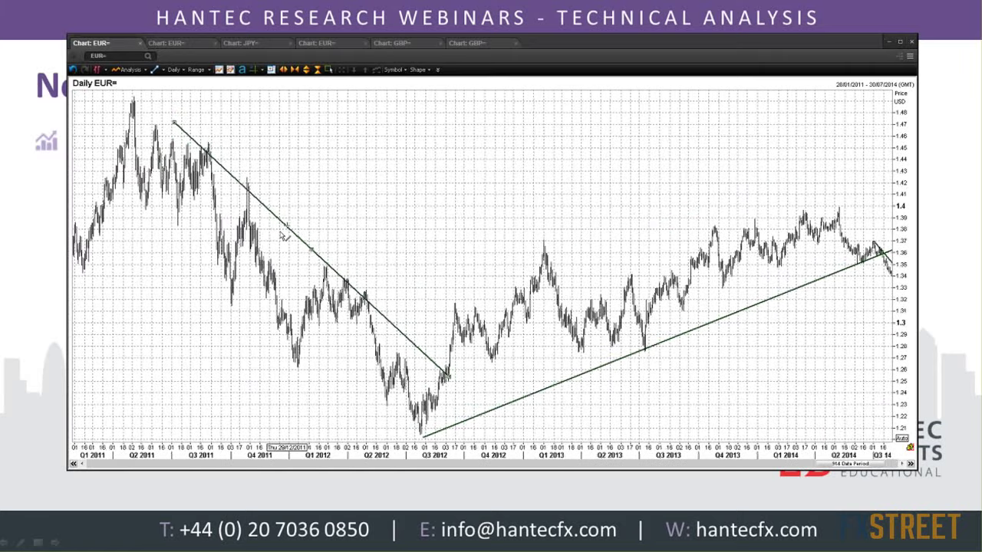
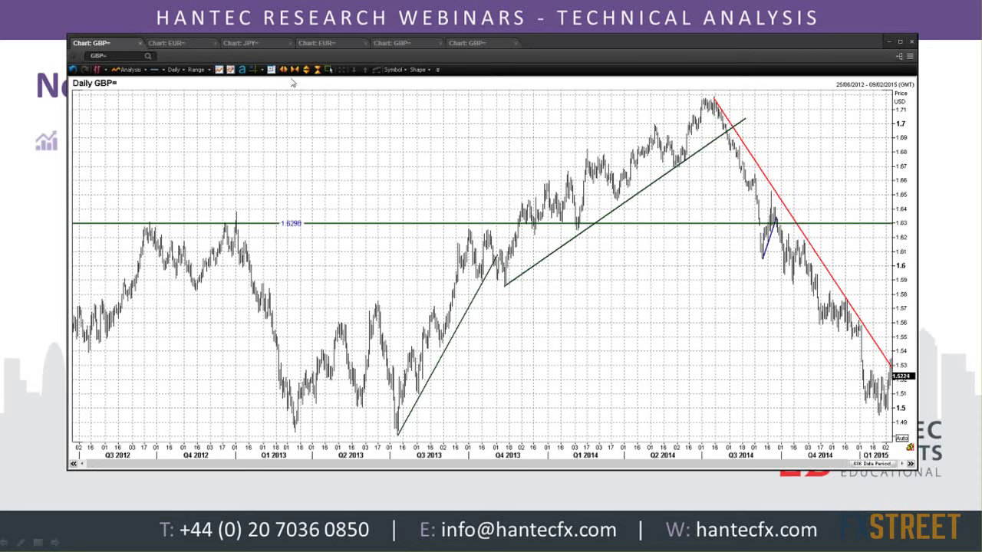
# - Inspect the daily GBP= chart with the crosshair, turn the crosshair off and reset the chart to its best-fit range
pyautogui.click(254, 70)
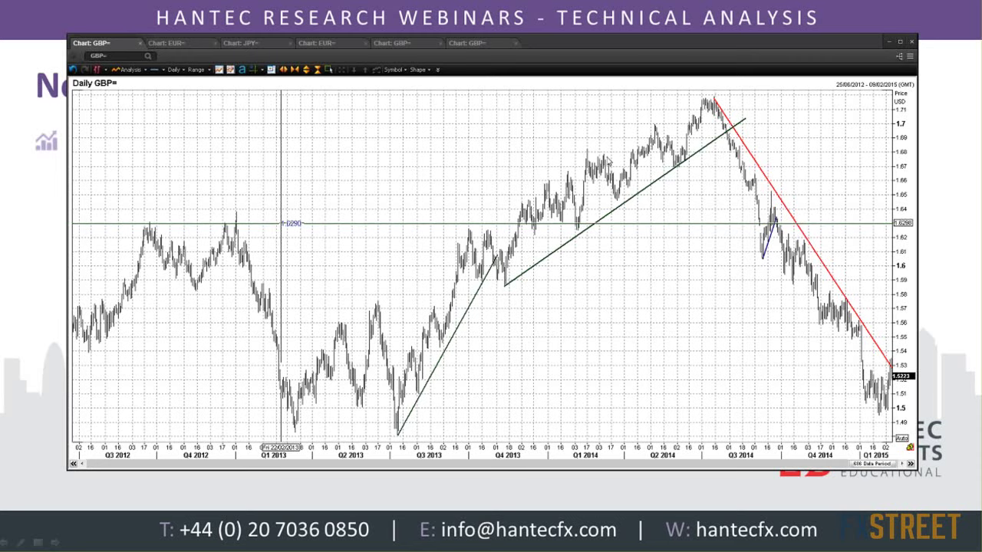
pyautogui.click(525, 168)
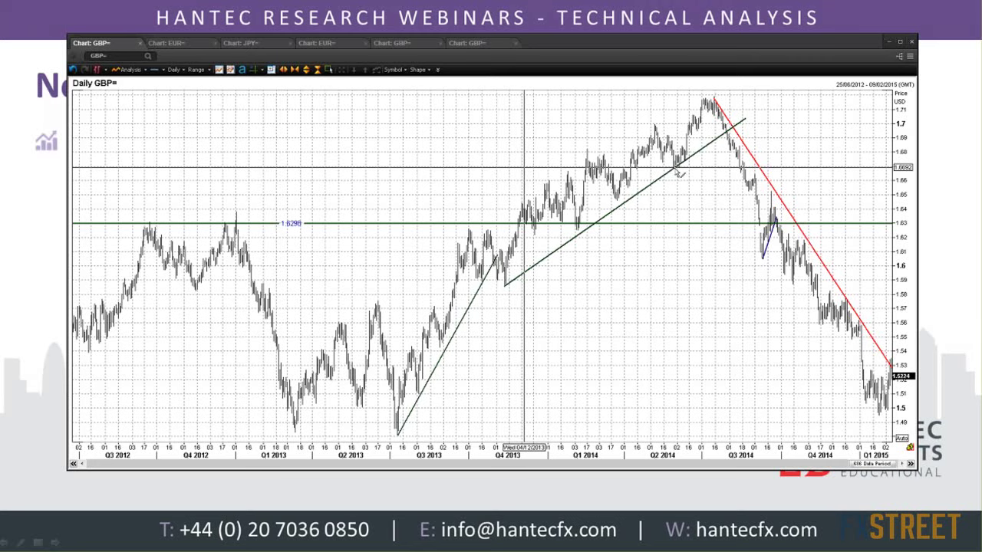
pyautogui.moveTo(679, 174)
pyautogui.click(254, 71)
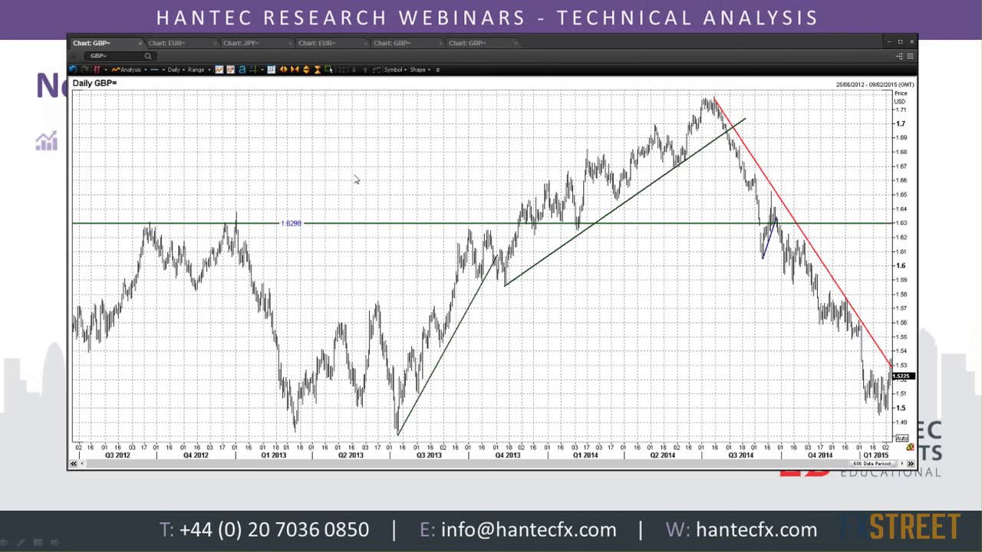
pyautogui.click(220, 69)
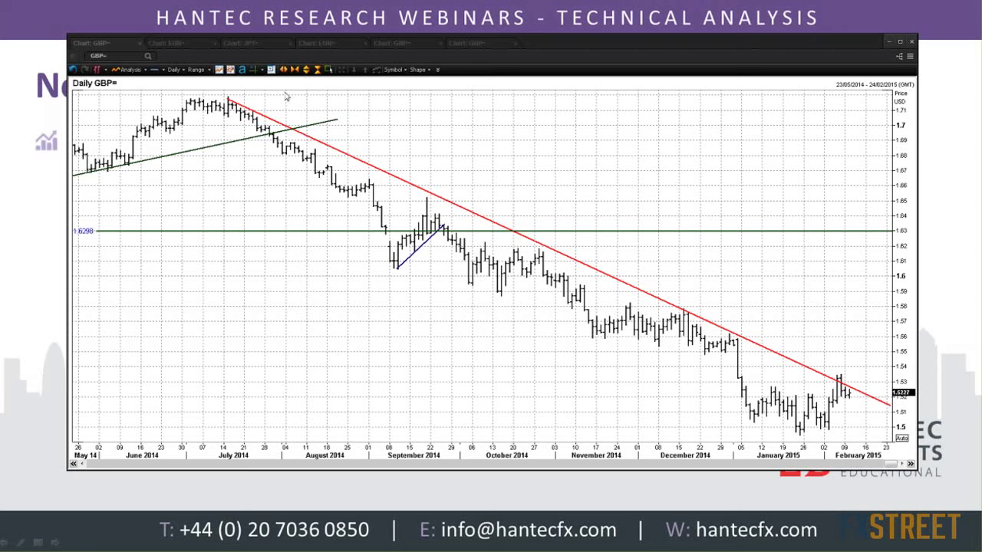
# - Load EUR= in the chart and examine the decline from the mid-December 2014 high to the late January 2015 low
pyautogui.click(121, 56)
pyautogui.write('EUR=')
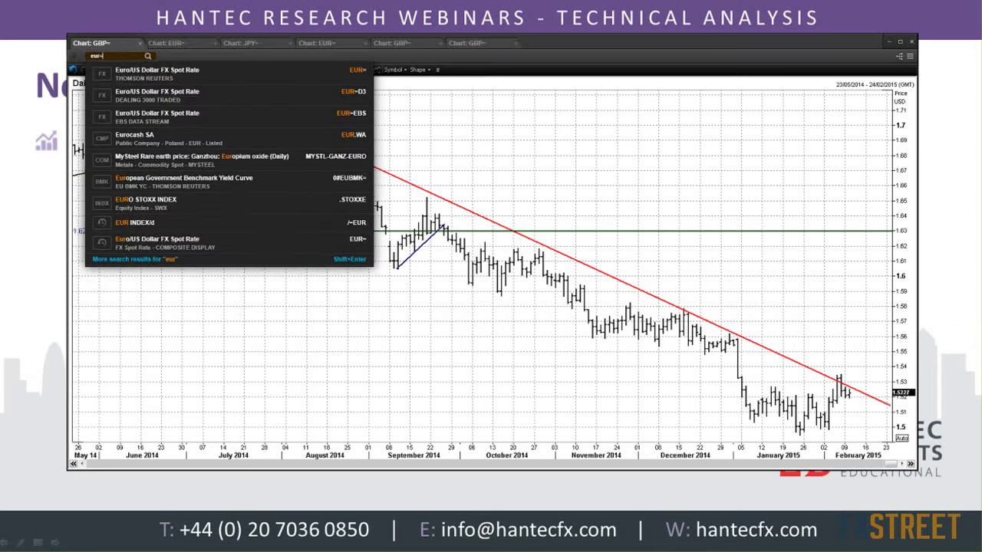
pyautogui.press('Return')
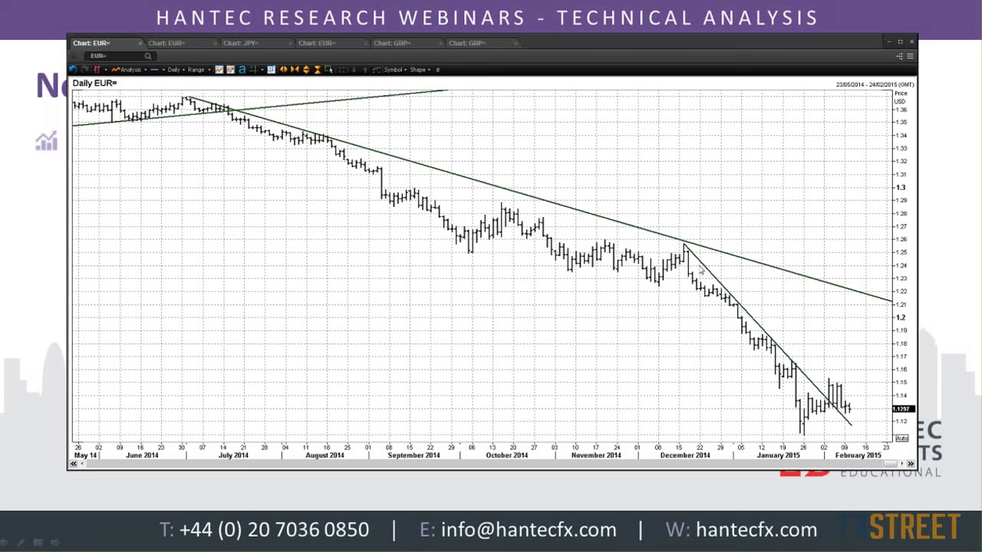
pyautogui.moveTo(685, 255)
pyautogui.moveTo(806, 435)
pyautogui.moveTo(807, 434)
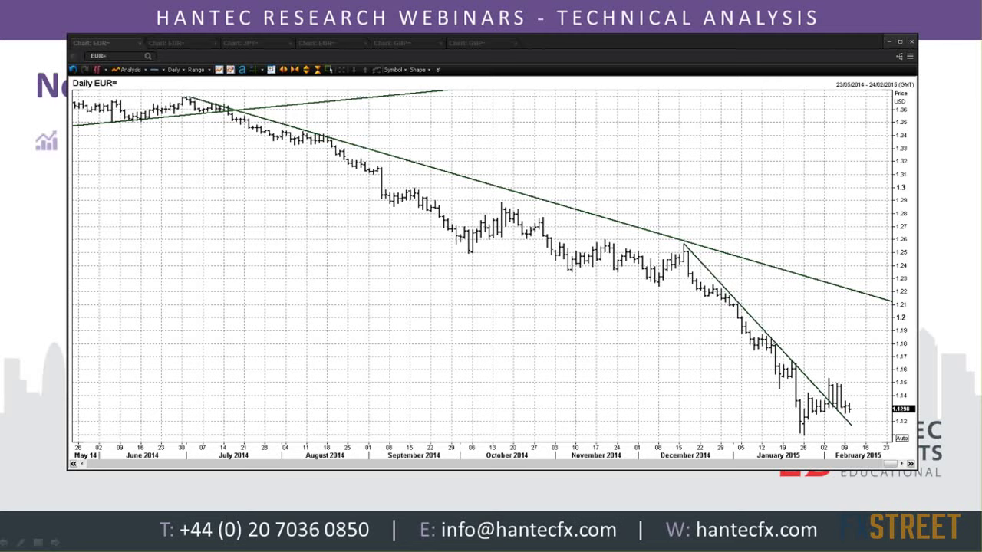
# - Load GBP= in the chart and narrow the visible range to October 2014 through February 2015
pyautogui.click(112, 55)
pyautogui.write('gbp=')
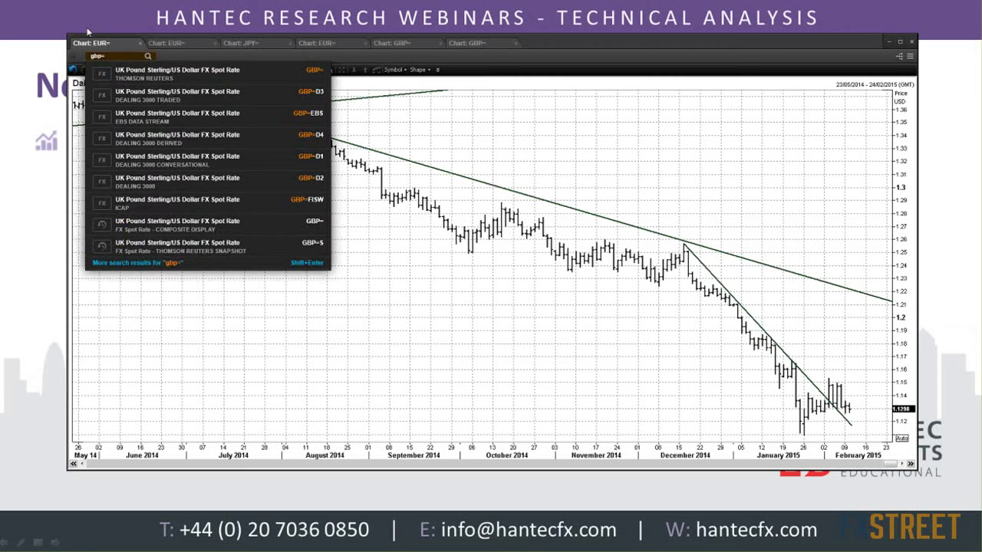
pyautogui.press('Return')
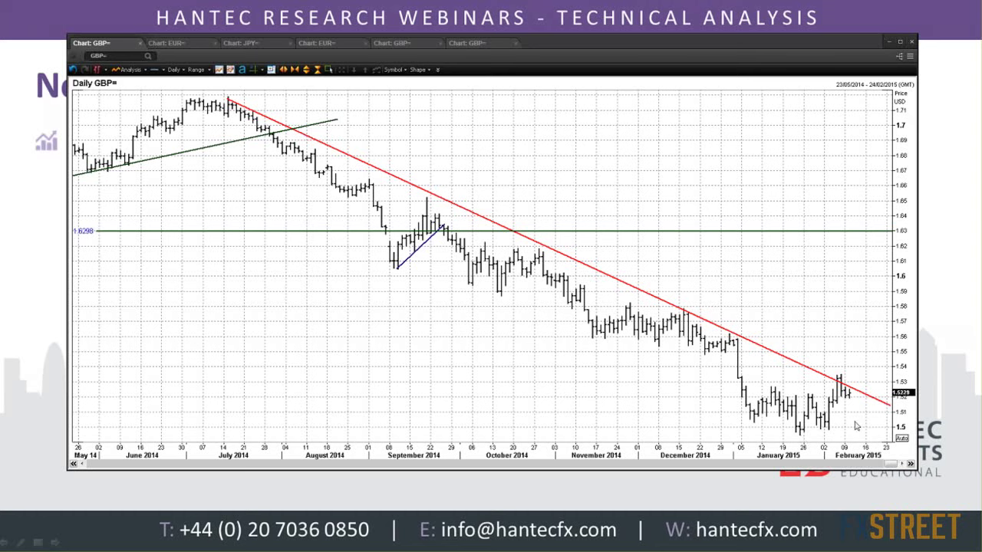
pyautogui.click(283, 70)
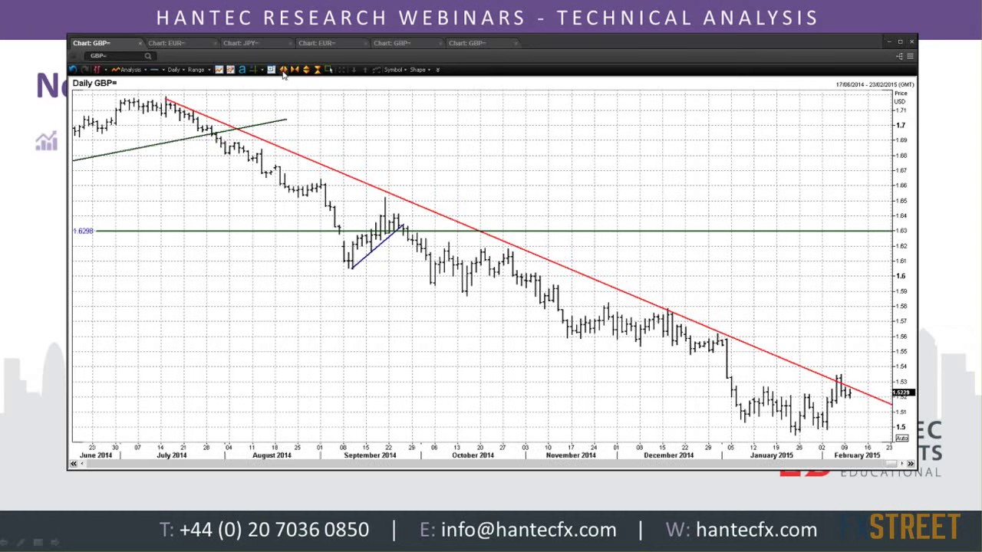
pyautogui.click(283, 70)
pyautogui.click(283, 70)
pyautogui.click(283, 70)
pyautogui.click(283, 70)
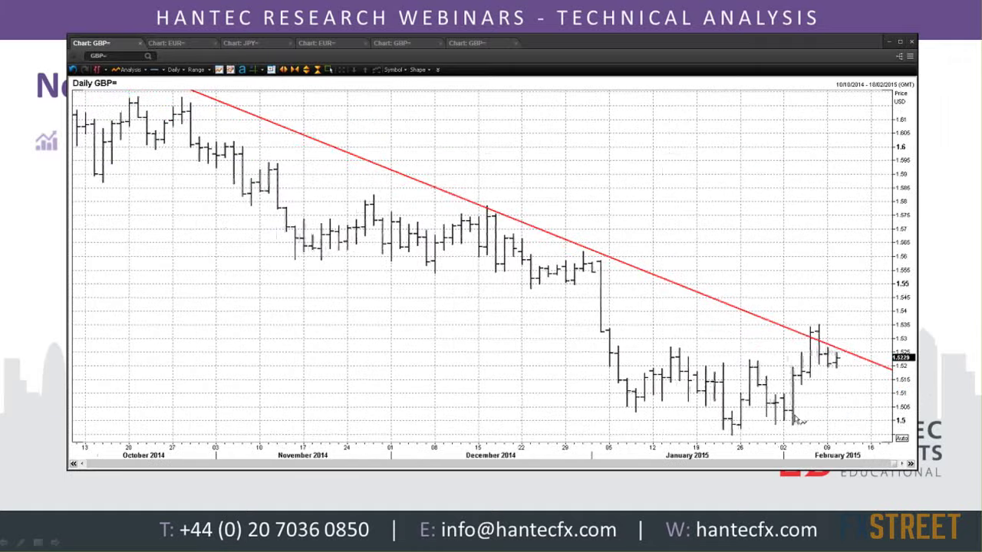
pyautogui.moveTo(778, 424)
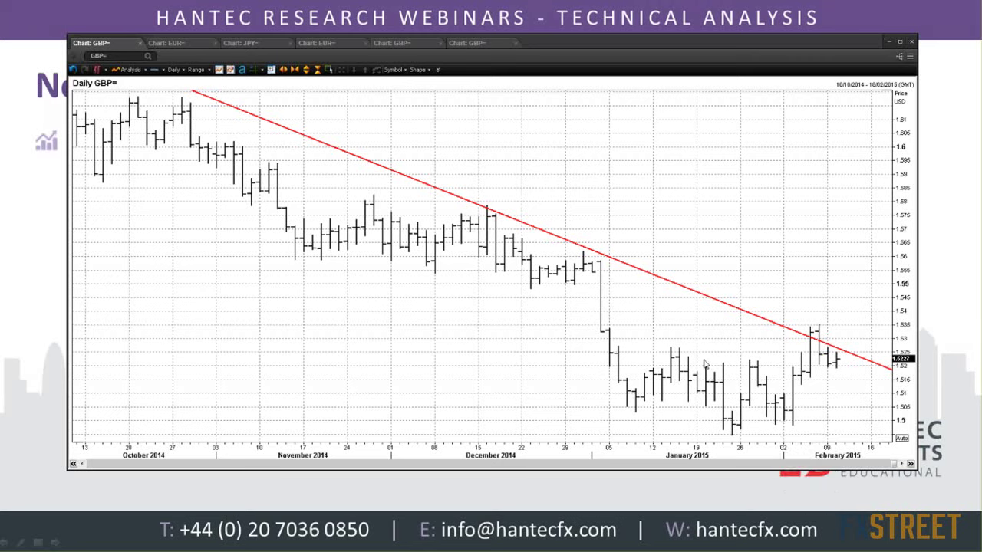
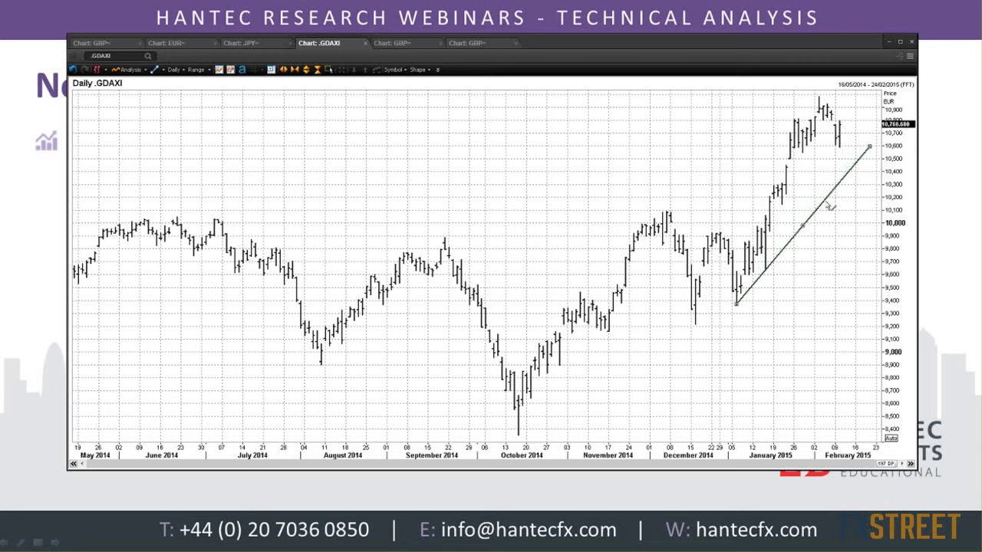
# - Steepen the rising trend line from the early January 2015 low on the .GDAXI chart, and delete the line
pyautogui.moveTo(874, 148); pyautogui.dragTo(838, 103)
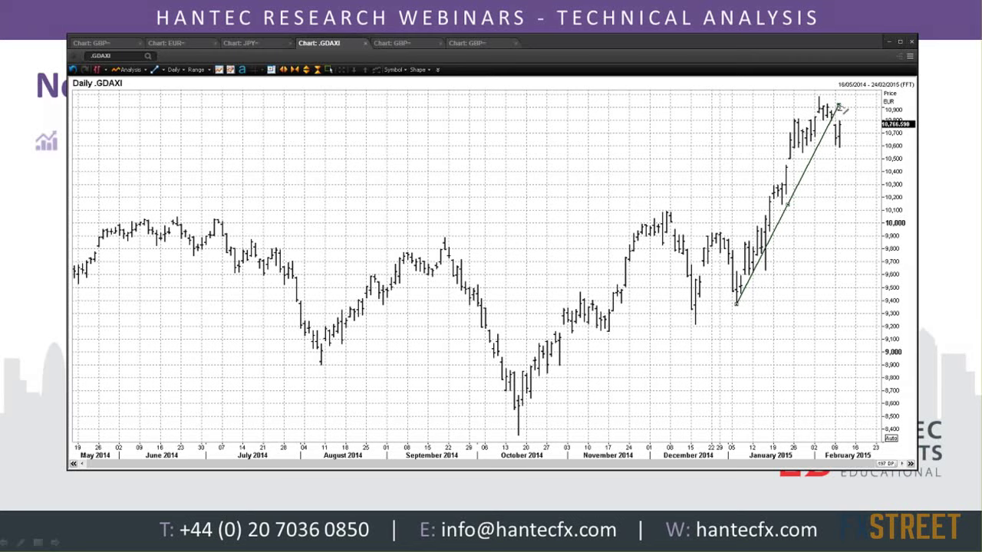
pyautogui.moveTo(840, 106); pyautogui.dragTo(844, 106)
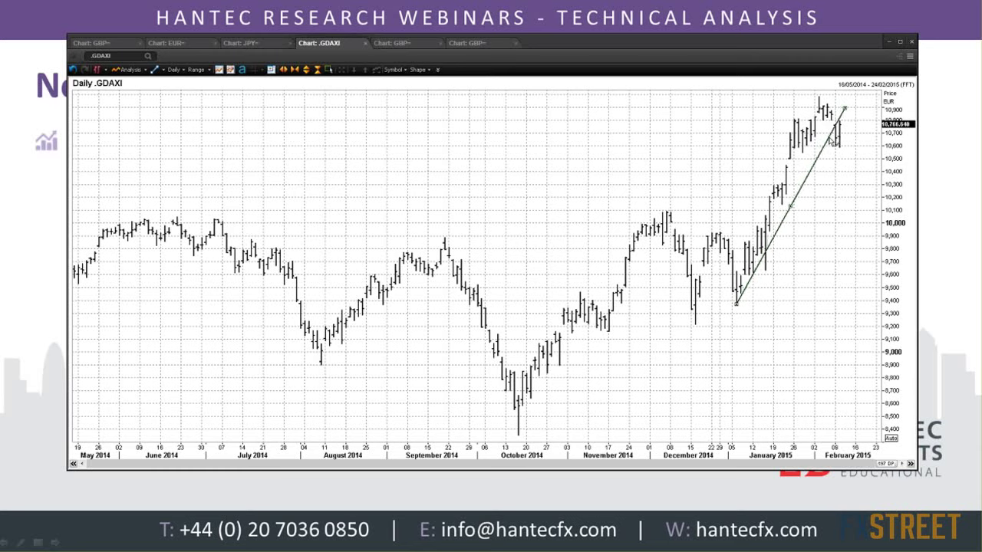
pyautogui.press('Delete')
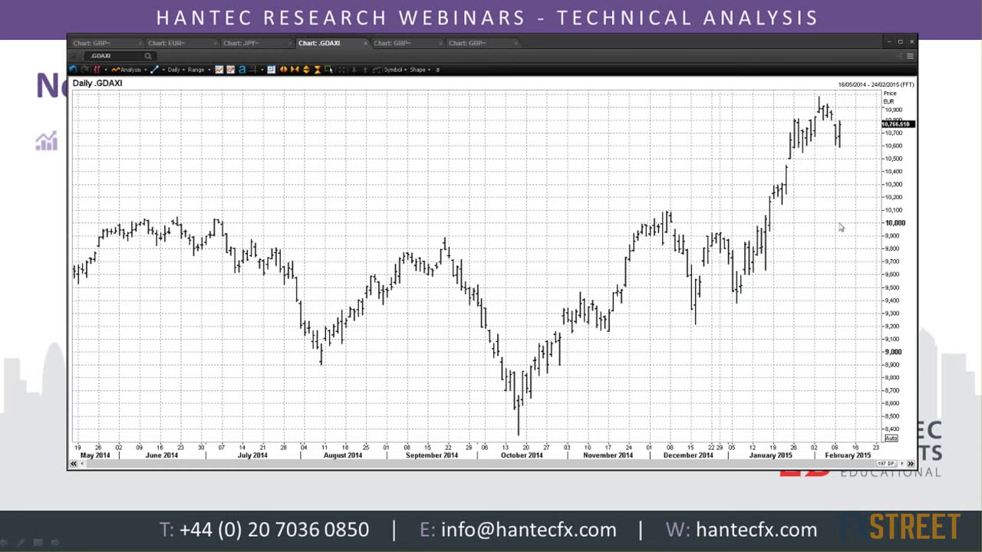
# - Examine the latest February 2015 price bars on the daily .GDAXI chart at closer range
pyautogui.click(284, 69)
pyautogui.click(284, 69)
pyautogui.click(284, 69)
pyautogui.click(285, 70)
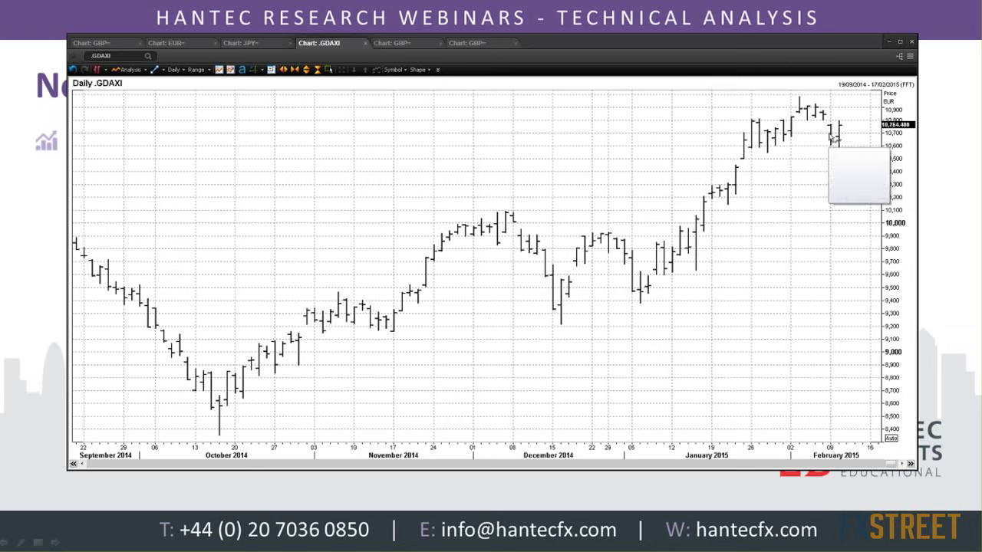
pyautogui.moveTo(827, 123)
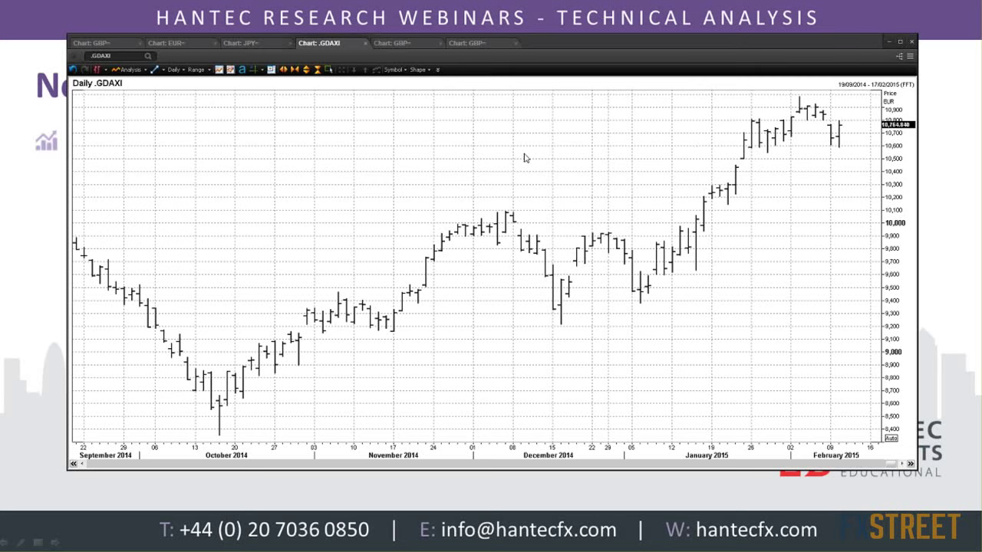
# - Switch to the GBP= chart with the RSI, MACD and stochastic indicators and load .GDAXI in it
pyautogui.click(399, 46)
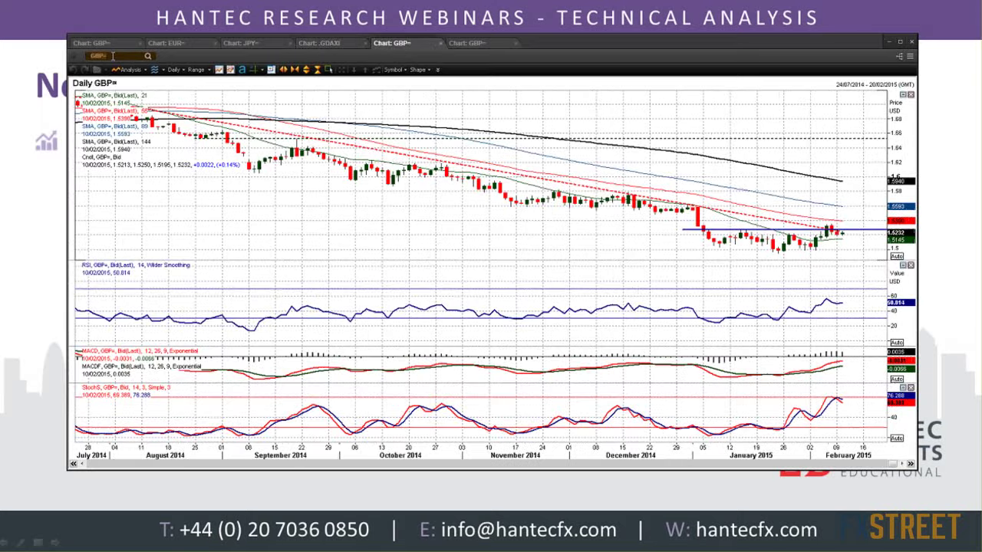
pyautogui.write('.GDAXI')
pyautogui.press('Return')
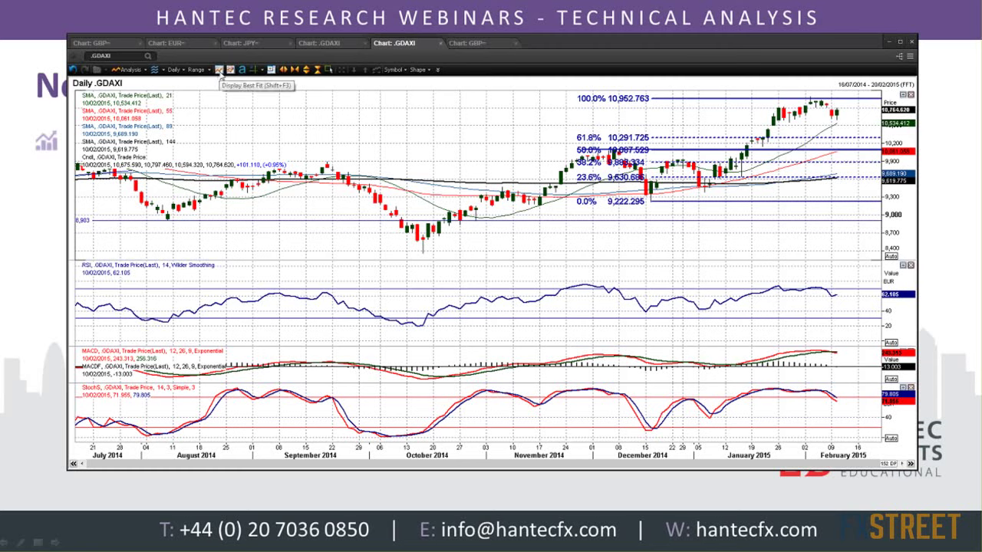
# - Switch to the plain daily .GDAXI bar chart without indicators and load .FTSE in it
pyautogui.click(321, 43)
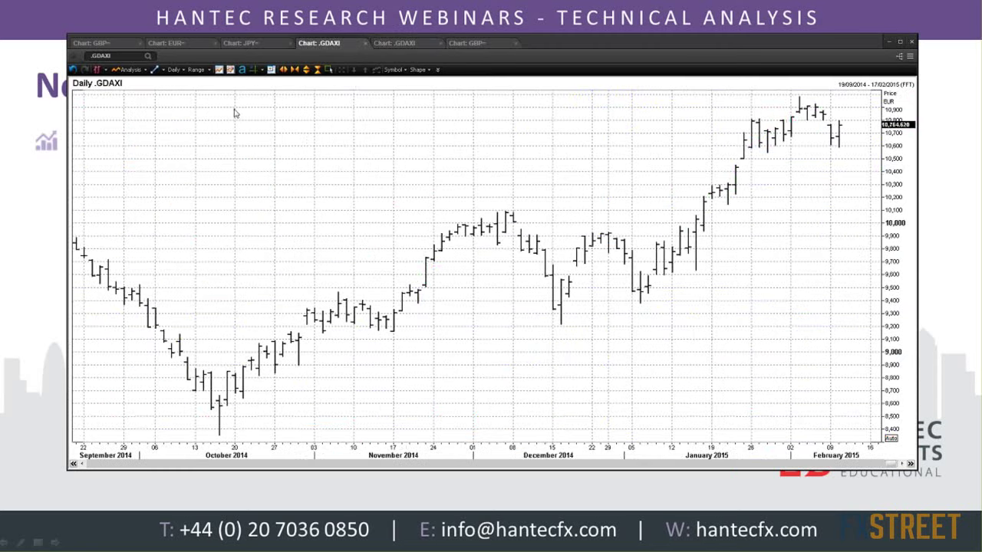
pyautogui.click(119, 56)
pyautogui.write('.FTSE')
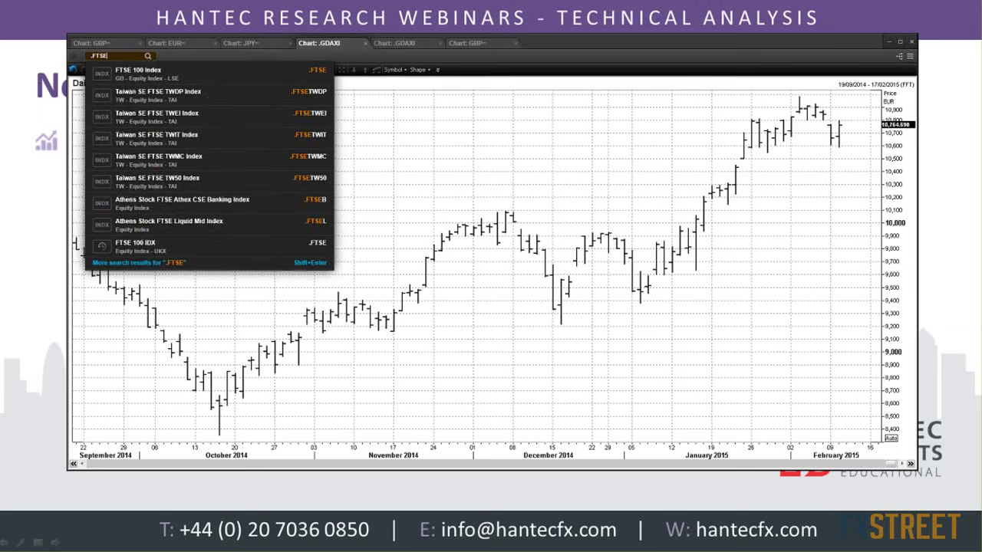
pyautogui.press('Return')
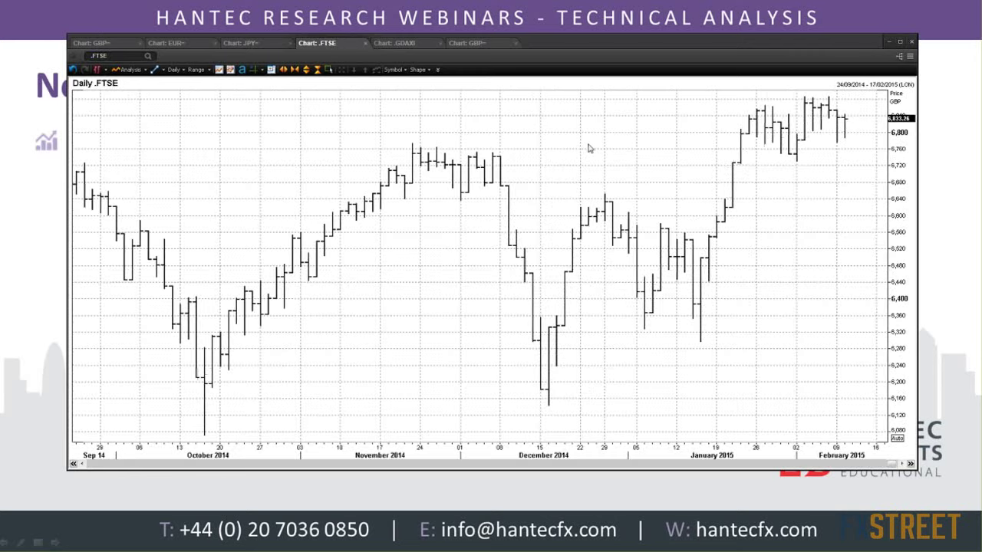
# - Draw a horizontal line at about 6,899.45 along the highs of the daily .FTSE chart, with history back to 2012 in view
pyautogui.click(294, 70)
pyautogui.click(294, 70)
pyautogui.click(295, 70)
pyautogui.click(295, 69)
pyautogui.click(294, 70)
pyautogui.click(294, 70)
pyautogui.click(294, 70)
pyautogui.click(295, 70)
pyautogui.click(294, 70)
pyautogui.click(294, 70)
pyautogui.click(295, 70)
pyautogui.click(295, 70)
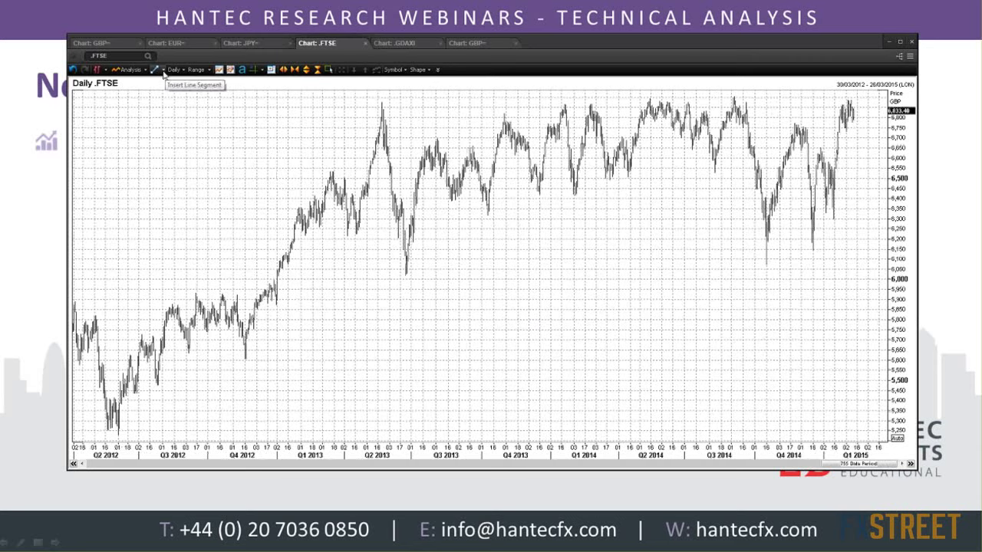
pyautogui.click(157, 71)
pyautogui.click(178, 123)
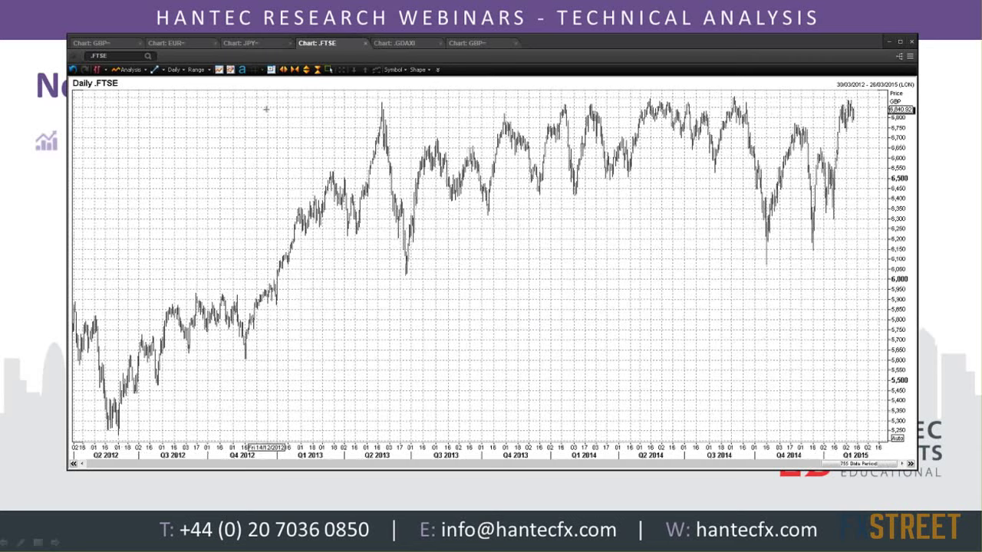
pyautogui.click(321, 98)
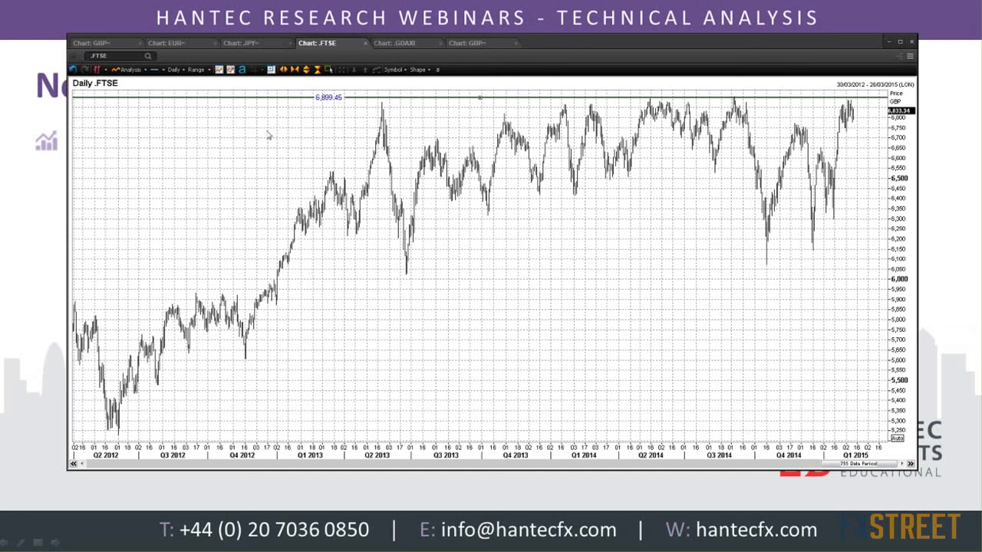
# - Draw a rising line segment from the early 2009 low along the 2011 lows into 2015 on the daily .FTSE chart
pyautogui.click(296, 70)
pyautogui.click(297, 70)
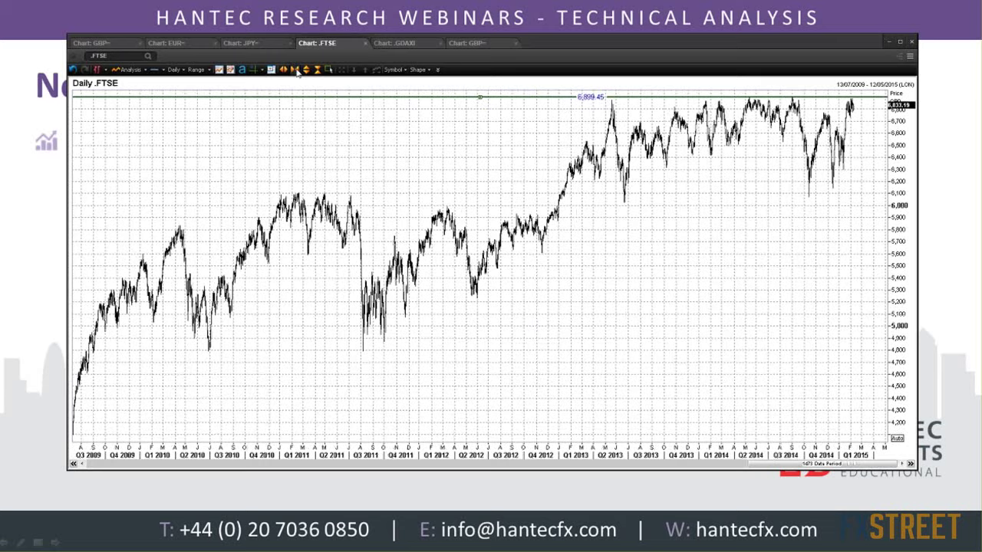
pyautogui.click(297, 70)
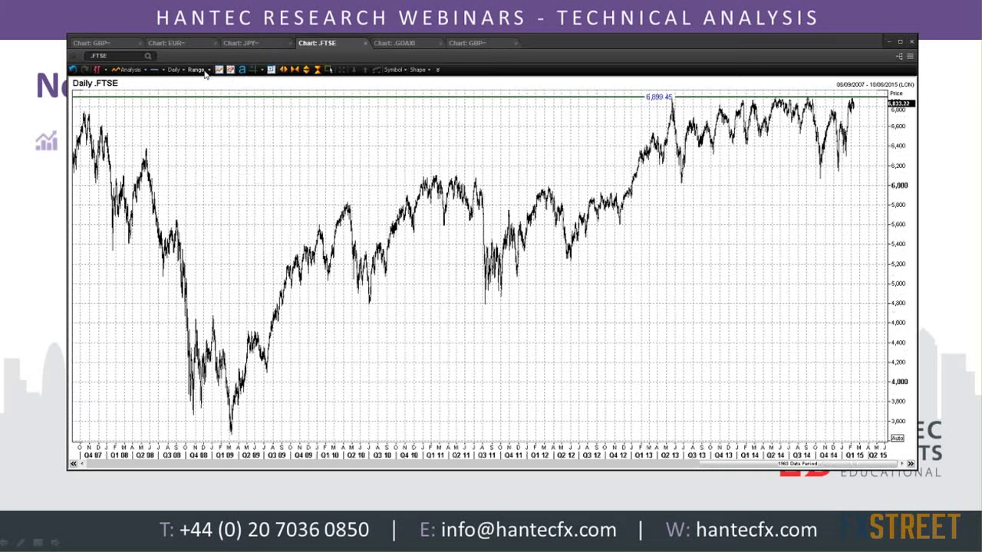
pyautogui.click(158, 70)
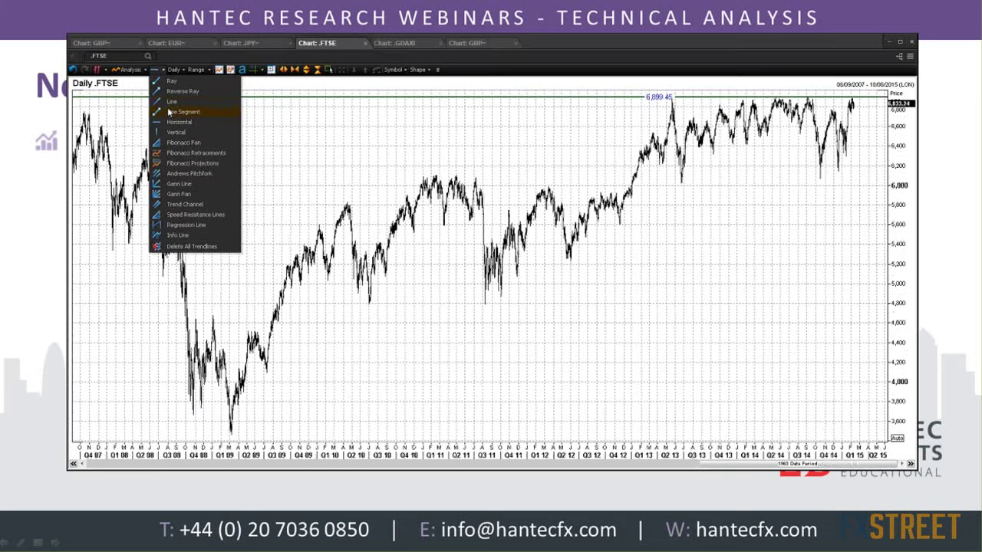
pyautogui.click(169, 112)
pyautogui.moveTo(232, 435); pyautogui.dragTo(878, 104)
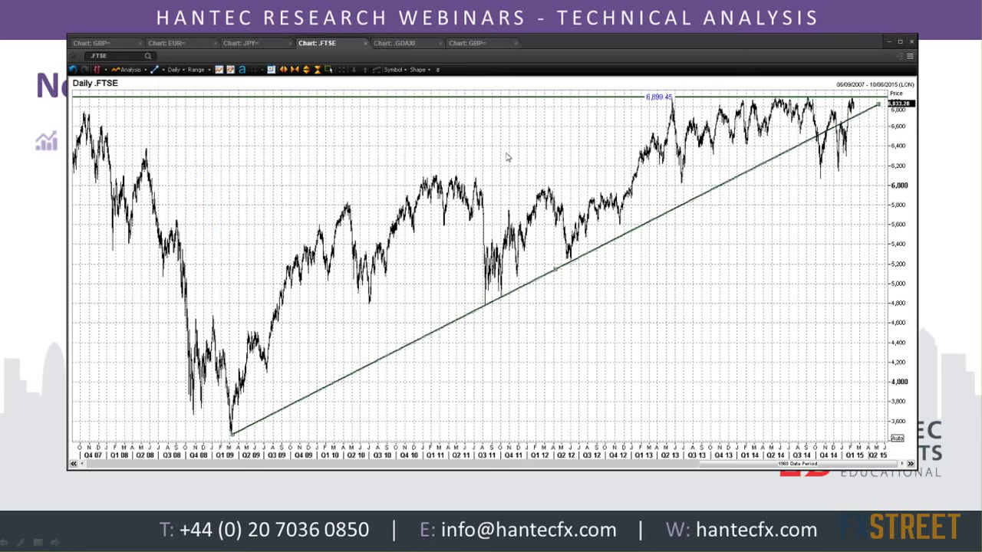
# - Examine the .FTSE price bars around the rising trend line at closer range, from May 2014 through February 2015
pyautogui.click(283, 70)
pyautogui.click(283, 70)
pyautogui.click(283, 70)
pyautogui.click(283, 70)
pyautogui.click(283, 69)
pyautogui.click(283, 70)
pyautogui.click(283, 69)
pyautogui.click(283, 70)
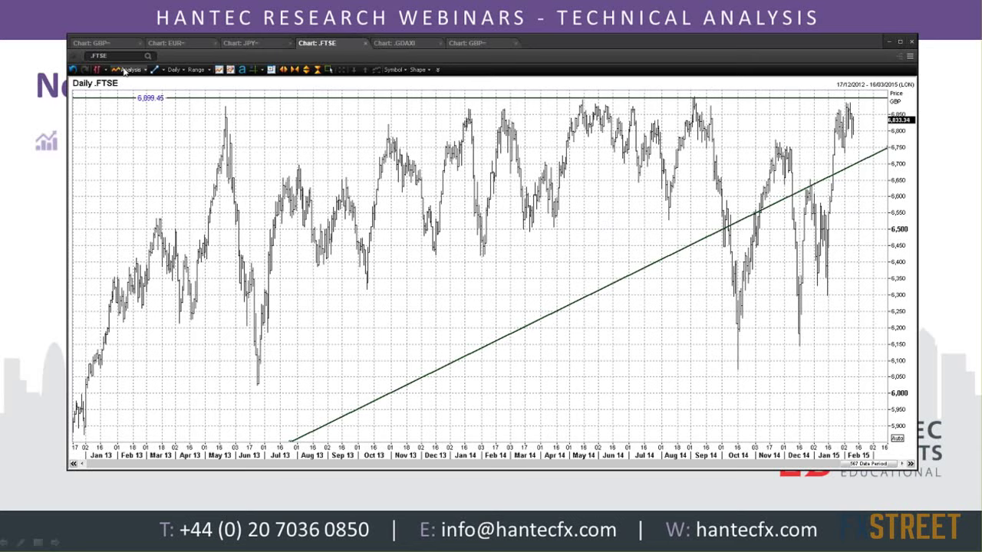
pyautogui.click(218, 70)
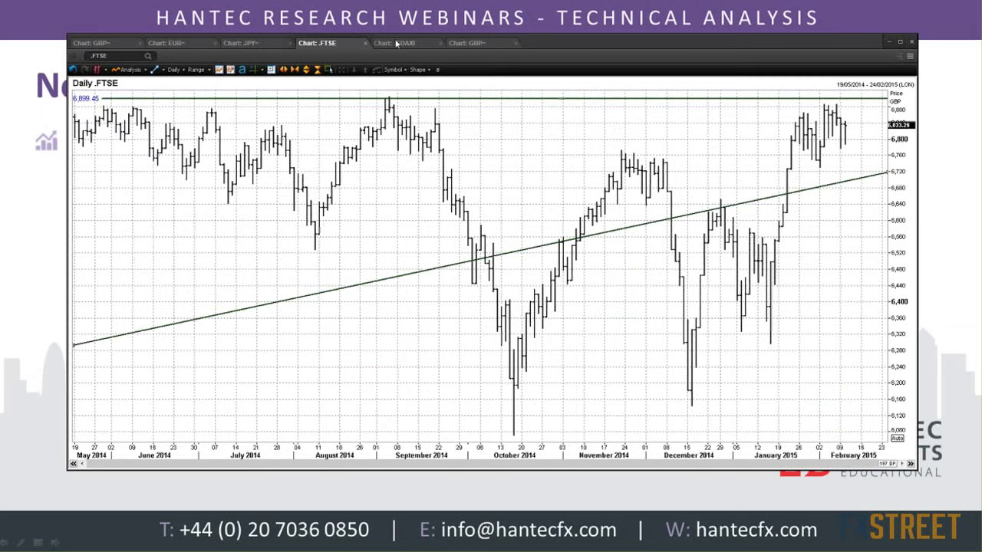
# - Switch to the daily .GDAXI candlestick chart with the RSI, MACD and stochastic indicators and load .FTSE in it
pyautogui.click(396, 44)
pyautogui.click(115, 55)
pyautogui.write('.')
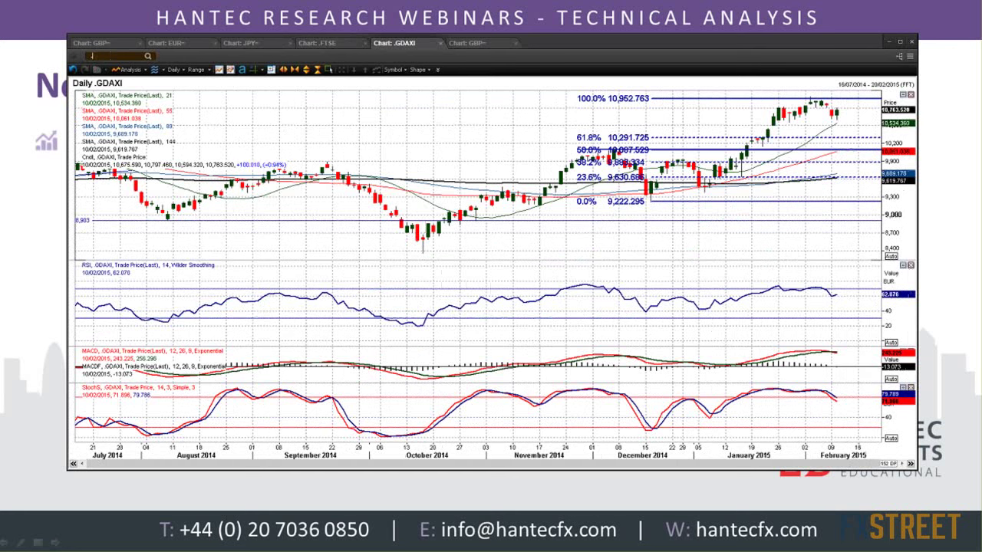
pyautogui.write('FTSE')
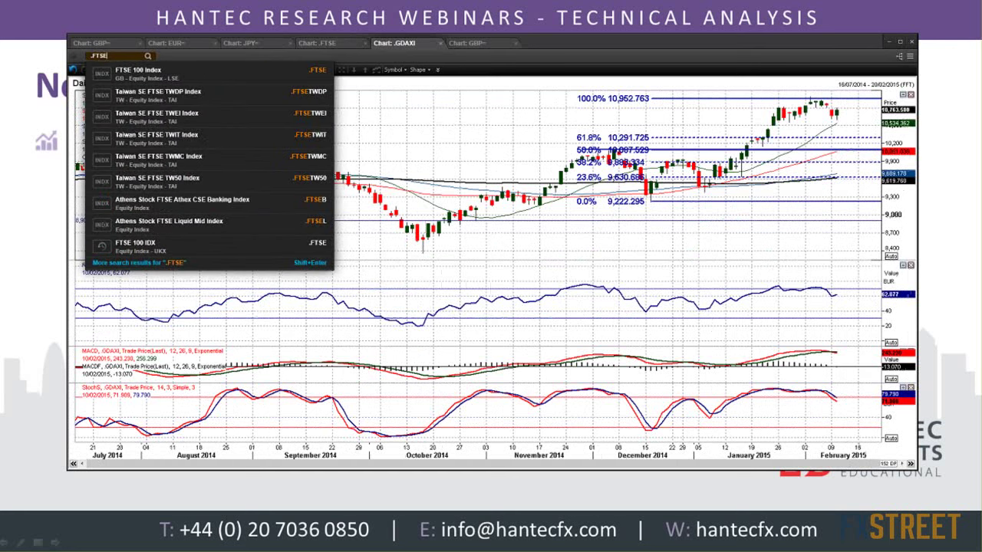
pyautogui.press('Return')
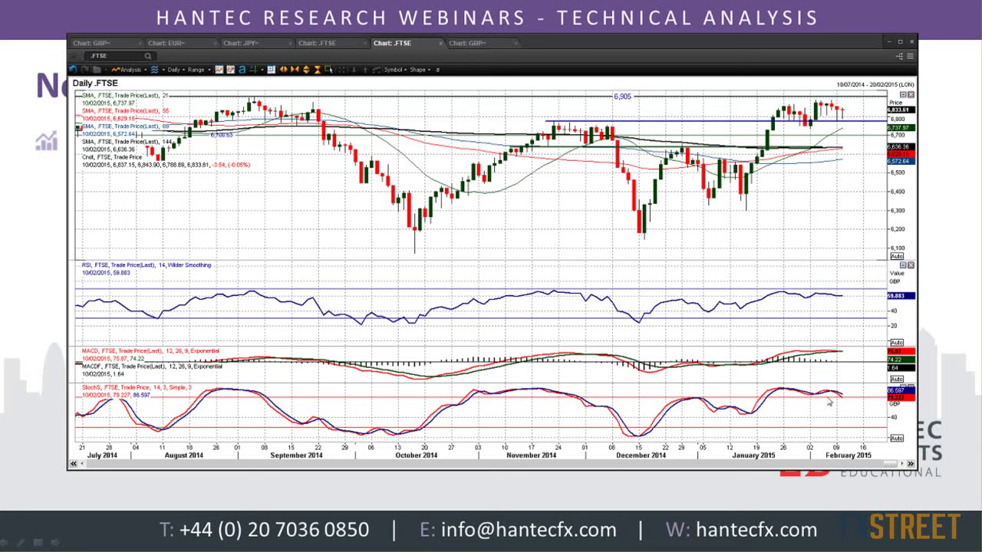
# - Examine the latest stochastic, RSI and price readings on the daily .FTSE chart, and return to the presentation slides
pyautogui.moveTo(827, 400)
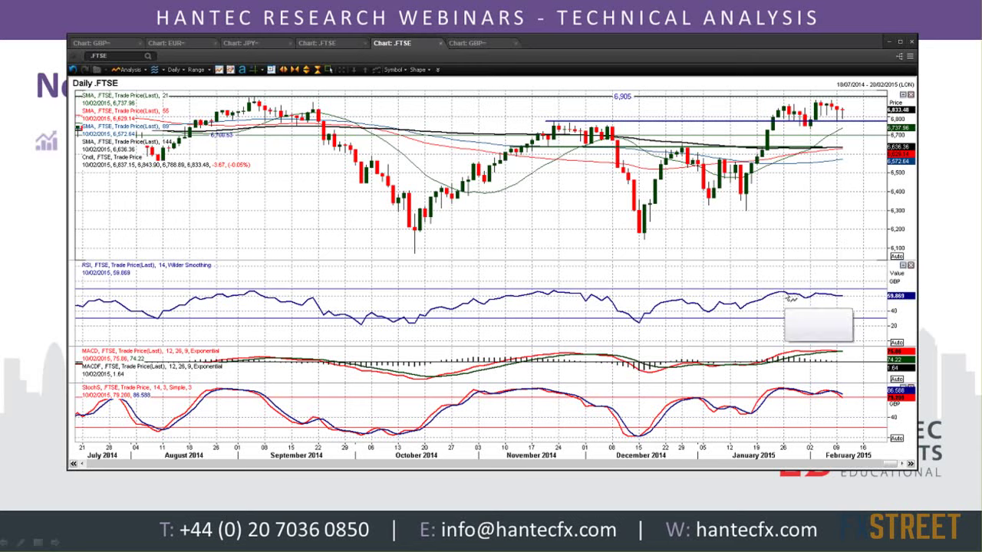
pyautogui.moveTo(819, 296)
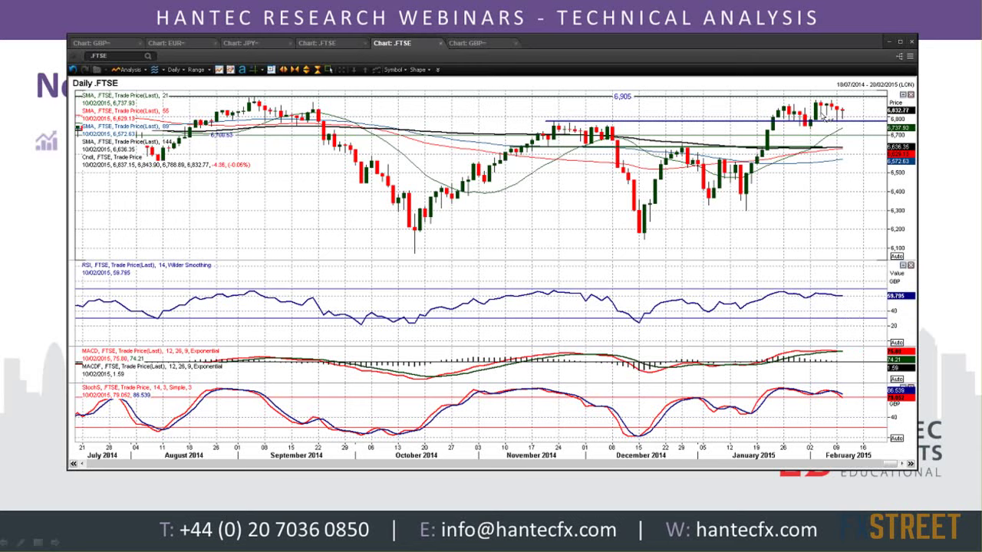
pyautogui.moveTo(822, 116)
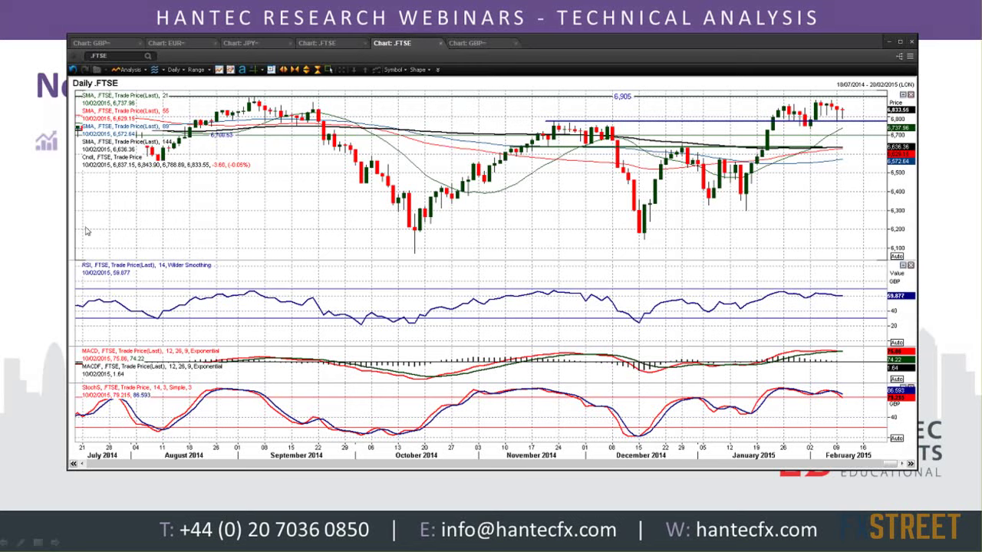
pyautogui.click(43, 219)
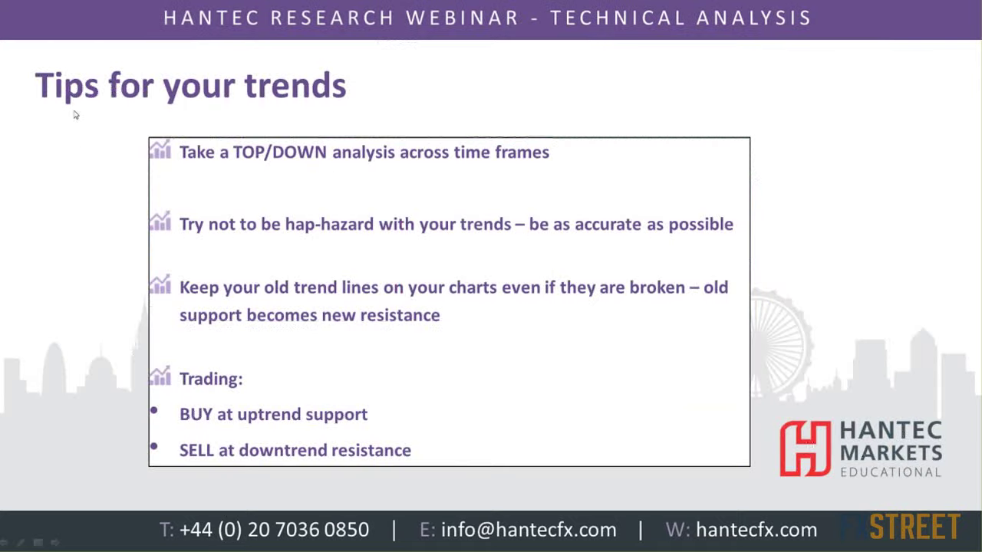
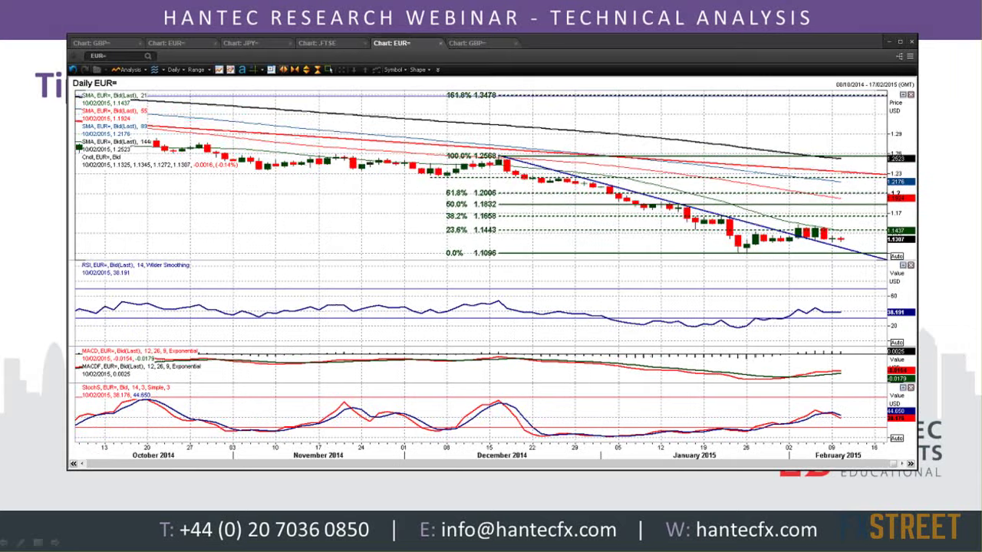
pyautogui.click(524, 207)
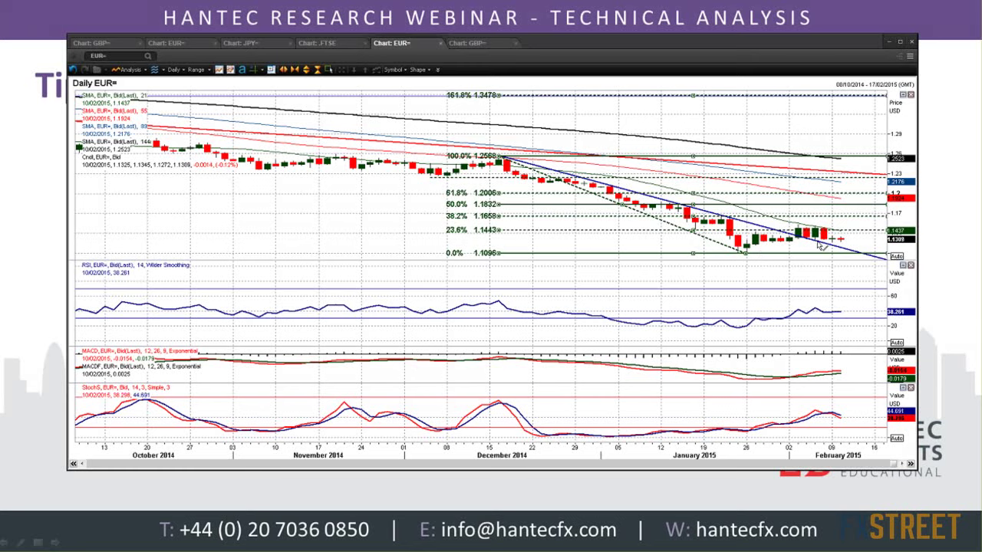
pyautogui.click(399, 218)
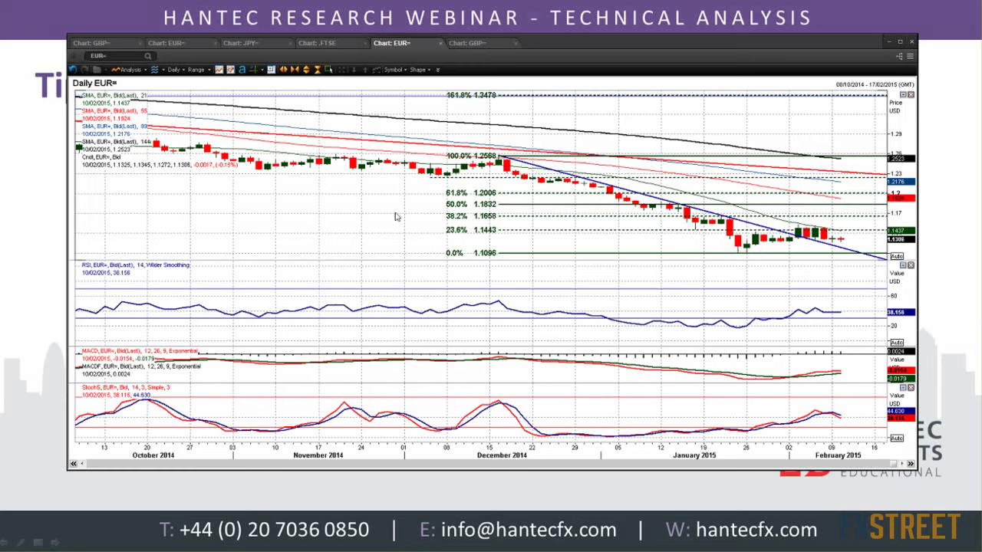
pyautogui.click(180, 44)
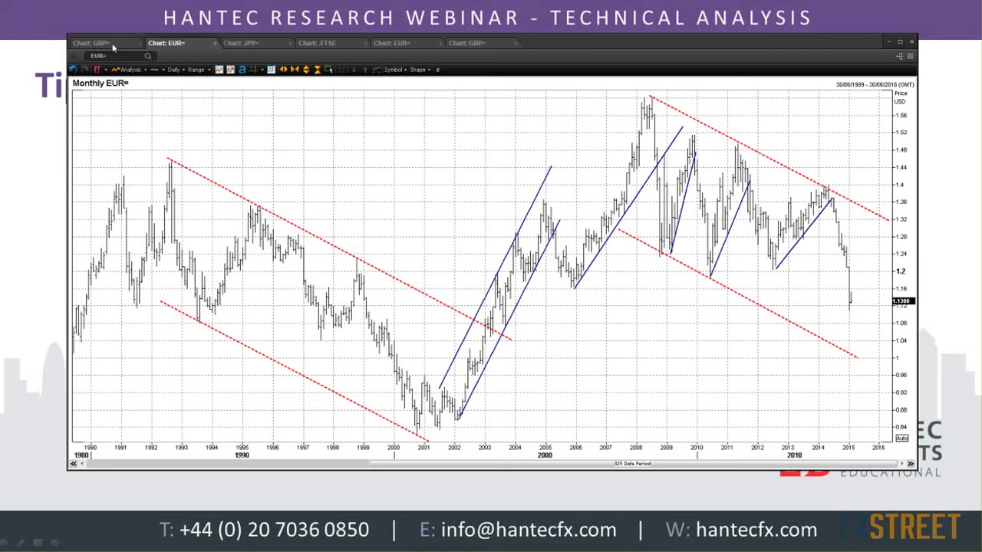
# - Switch to the plain daily GBP= bar chart, load EUR= in it, and examine the end of the steep falling trend line
pyautogui.click(113, 46)
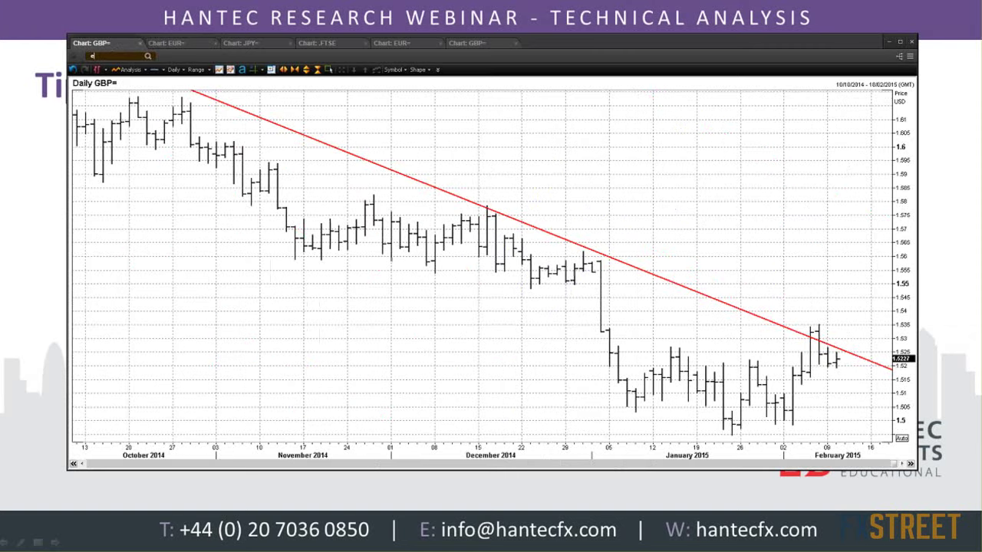
pyautogui.write('eur')
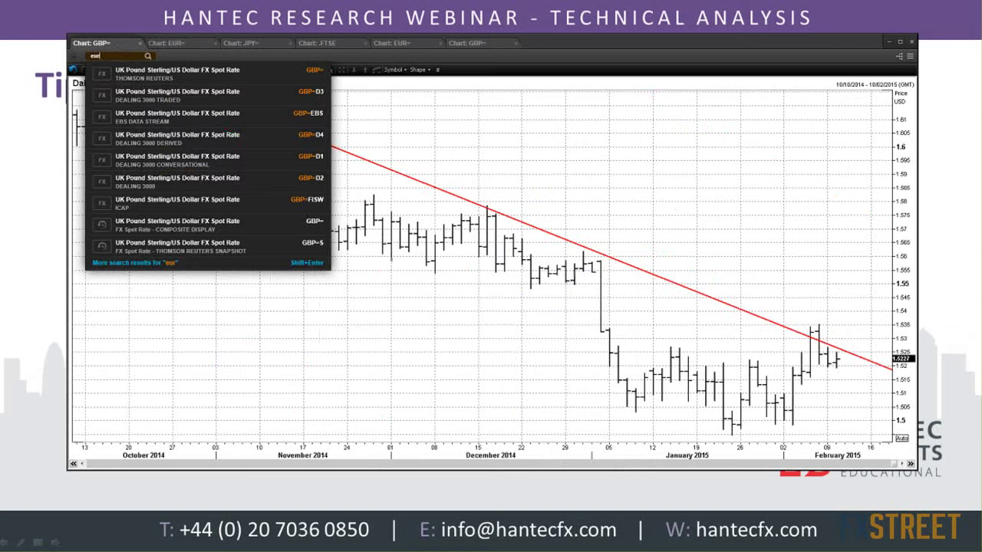
pyautogui.press('Return')
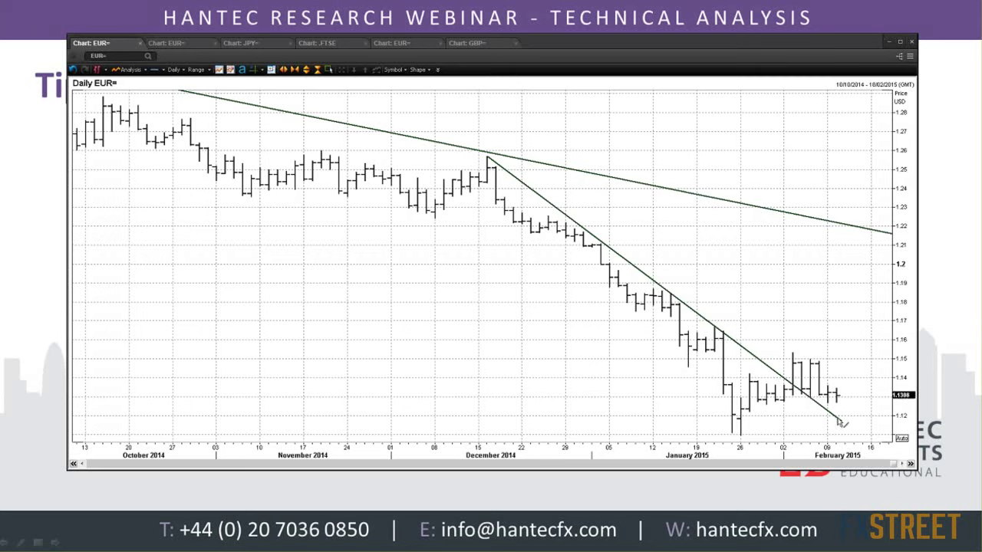
pyautogui.moveTo(838, 422)
# - Switch to the hourly GBP= chart and load EUR= in it
pyautogui.click(373, 44)
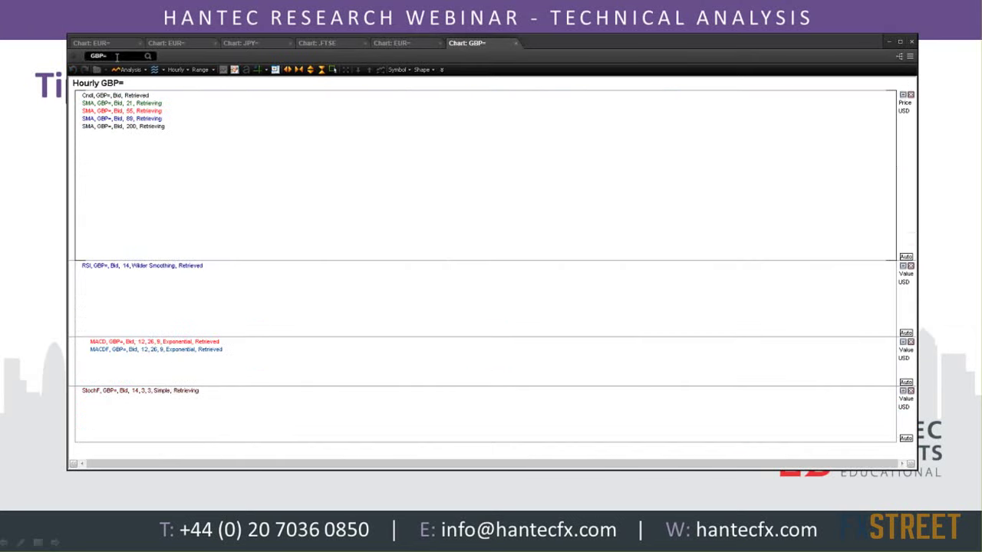
pyautogui.write('EUR=')
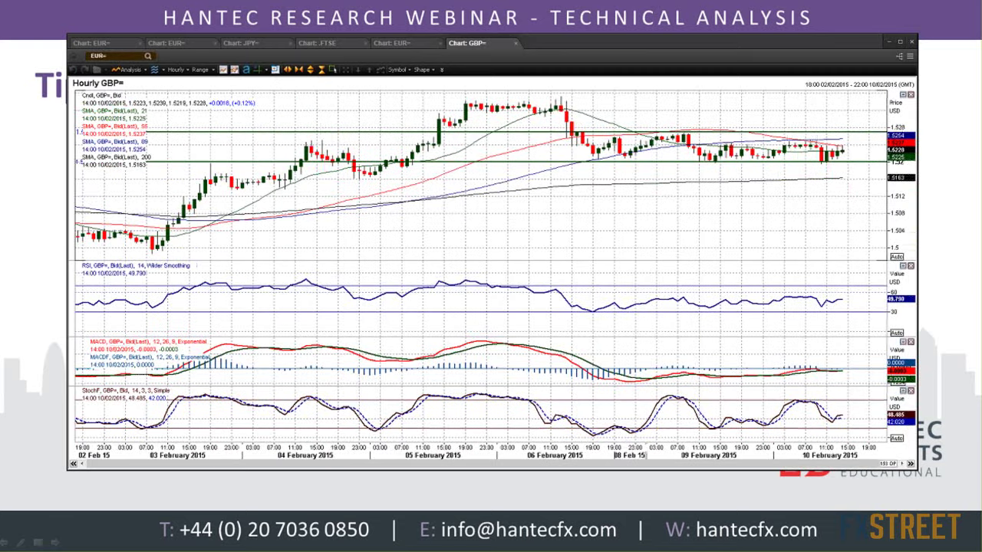
pyautogui.press('Return')
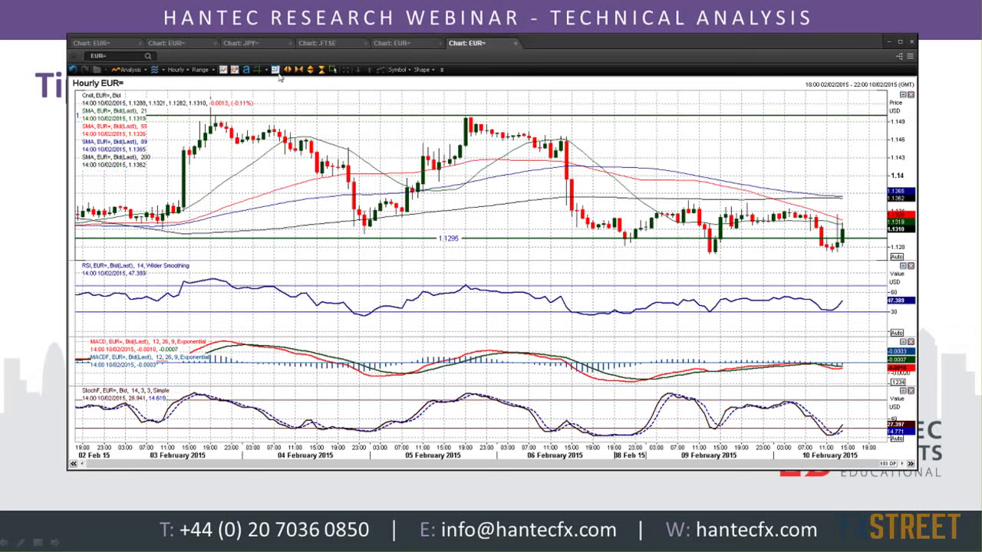
# - Lower the 1.1295 horizontal line on the hourly EUR= chart to 1.1265, with price history back to late January 2015 in view
pyautogui.click(302, 71)
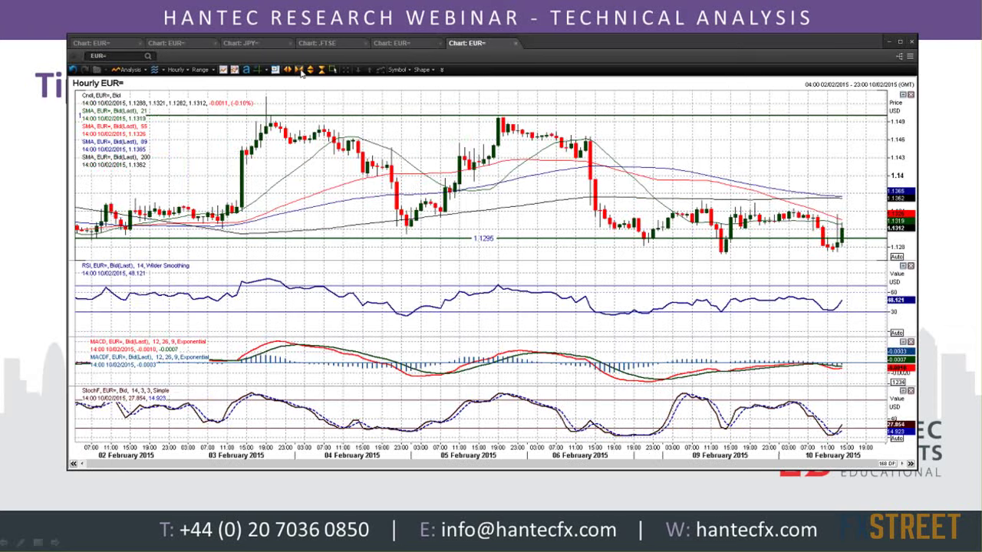
pyautogui.click(302, 70)
pyautogui.click(301, 70)
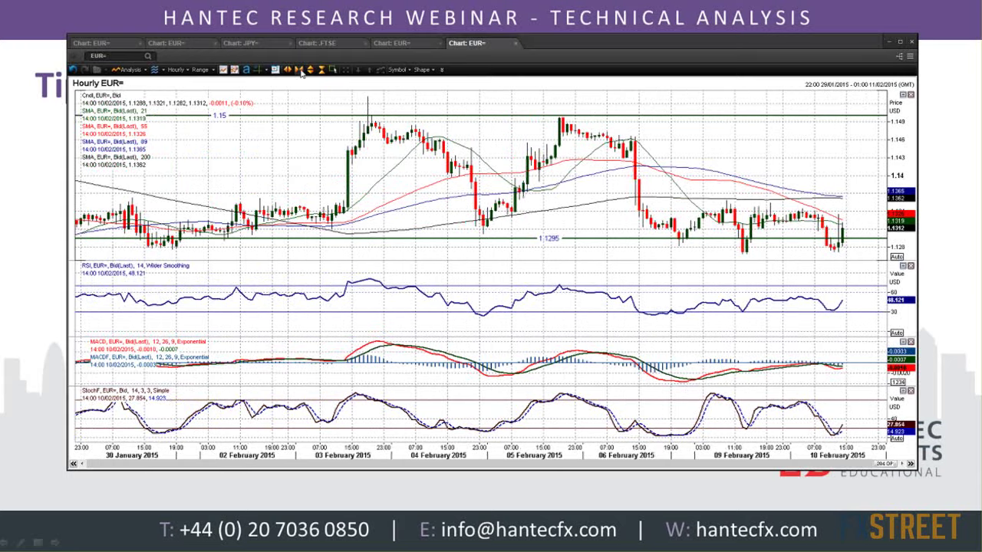
pyautogui.click(302, 71)
pyautogui.click(301, 70)
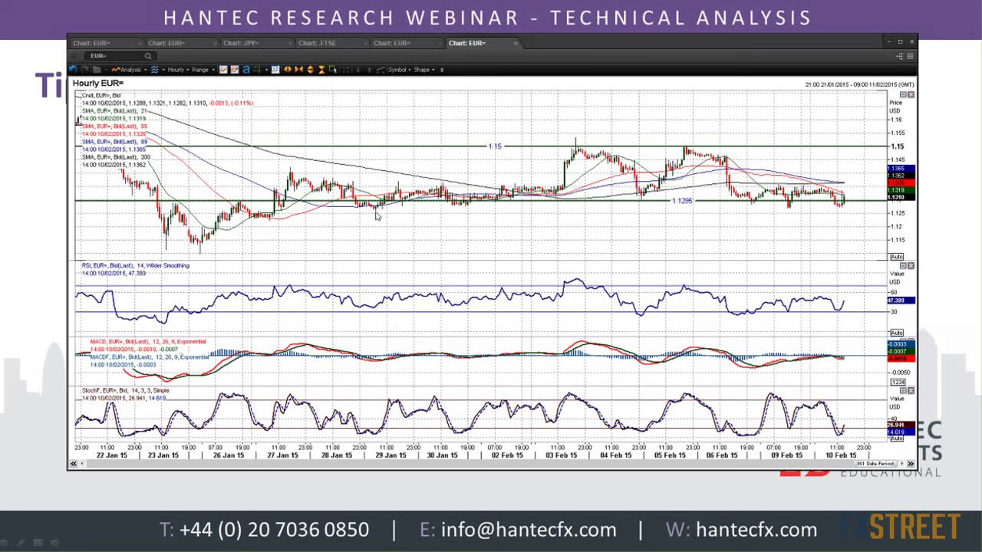
pyautogui.moveTo(380, 217)
pyautogui.moveTo(579, 206); pyautogui.dragTo(585, 212)
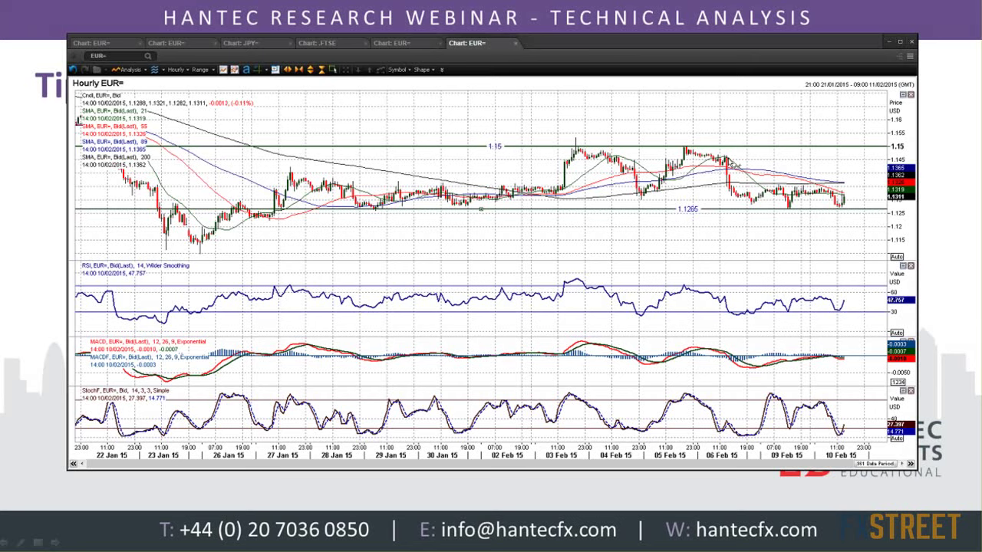
pyautogui.moveTo(733, 164)
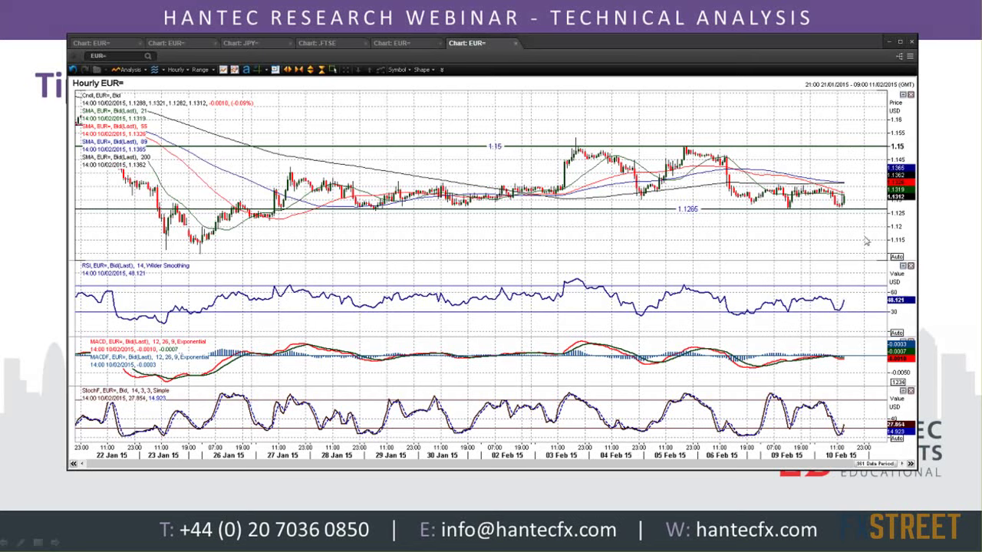
pyautogui.click(293, 74)
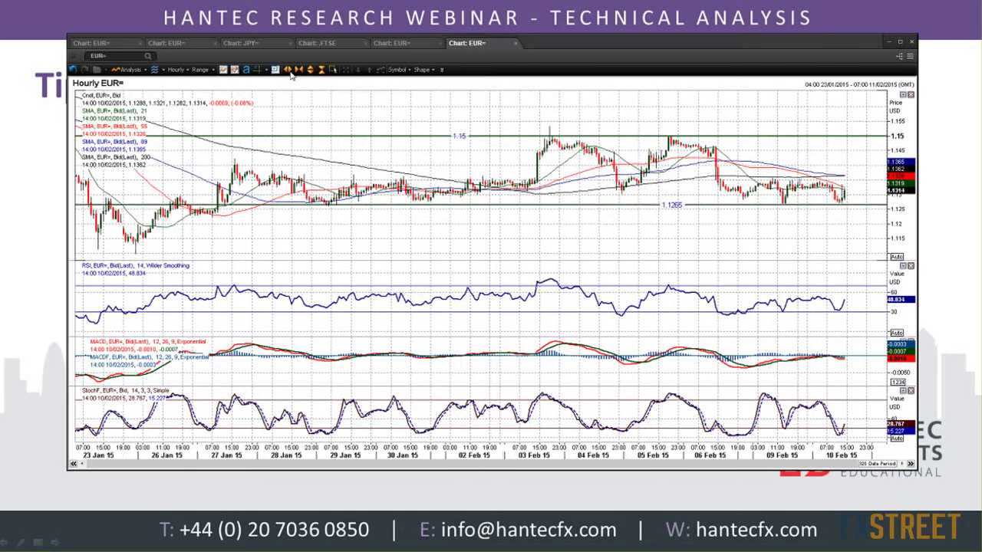
# - Examine the recent hourly EUR= bars between the 1.15 and 1.1265 lines, and load GBP= in the daily chart
pyautogui.click(292, 73)
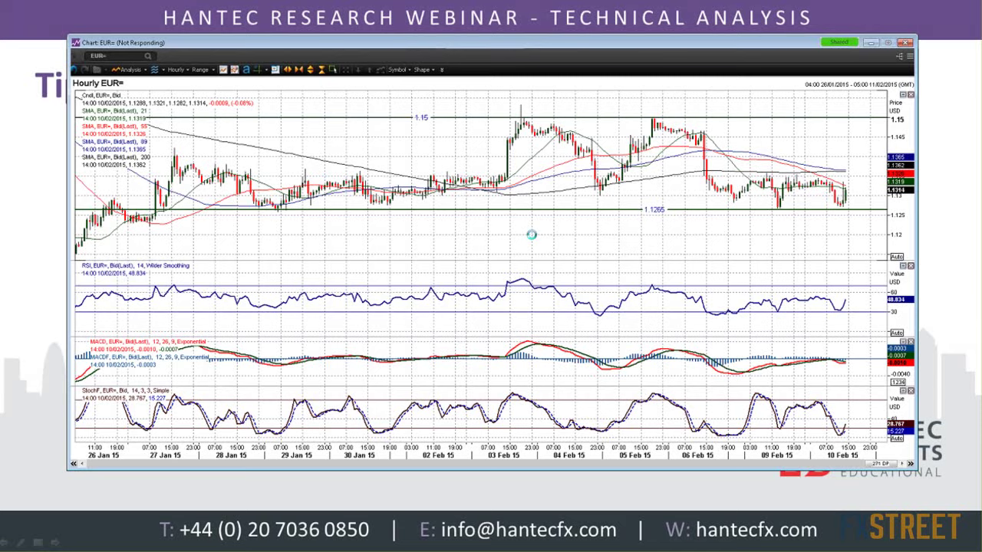
pyautogui.scroll(2, 530, 234)
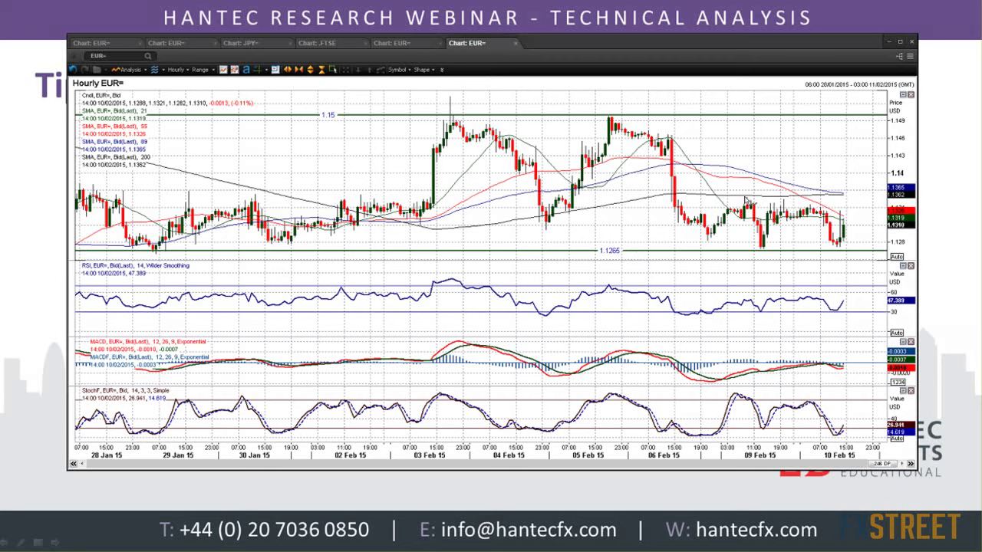
pyautogui.click(415, 44)
pyautogui.click(116, 56)
pyautogui.write('GBP=')
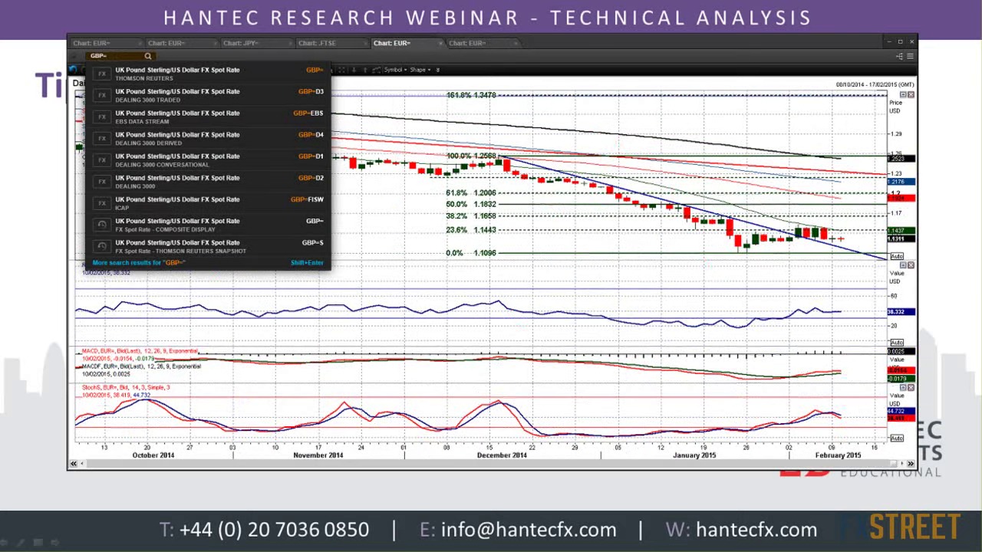
pyautogui.press('Return')
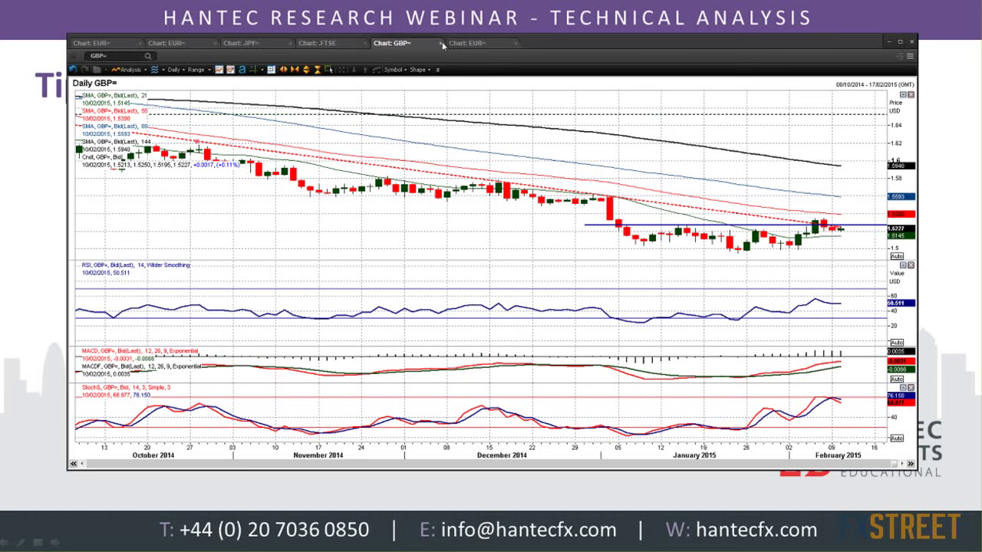
# - Switch to the hourly EUR= chart and load GBP= in it
pyautogui.click(466, 44)
pyautogui.write('gbp=')
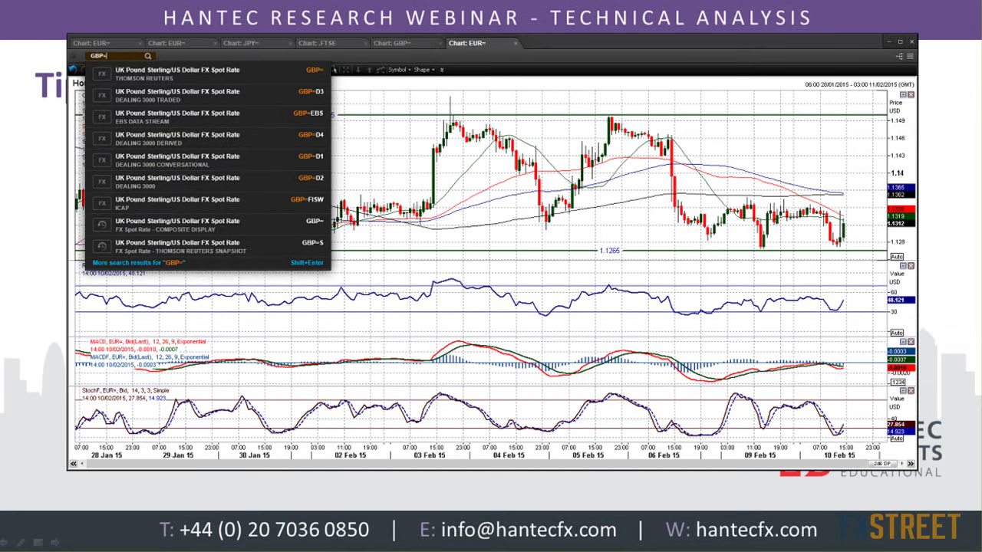
pyautogui.press('Return')
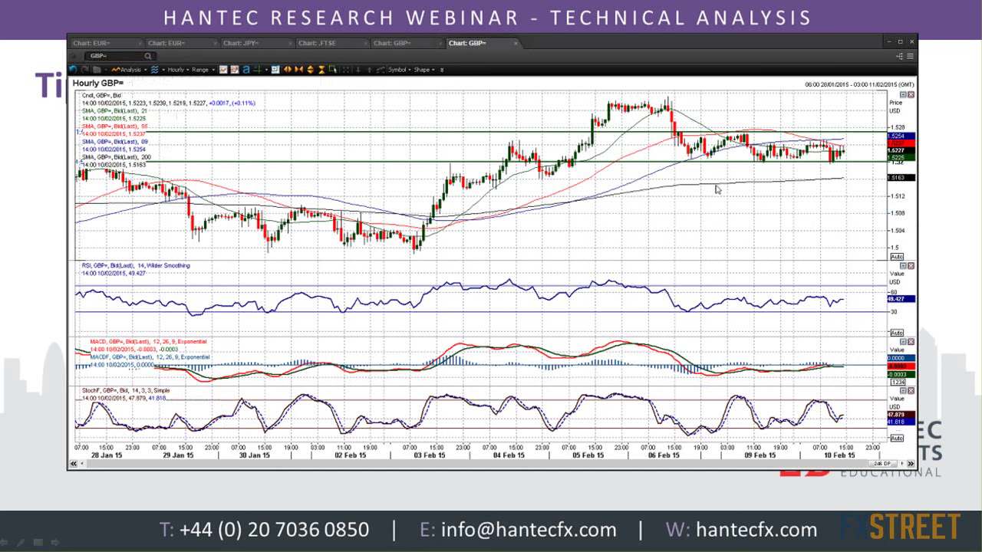
# - Examine hourly GBP= price action around the 1.527 and 1.52 lines, with history back to 22 December 2014 in view
pyautogui.click(299, 70)
pyautogui.click(299, 70)
pyautogui.click(299, 70)
pyautogui.click(299, 70)
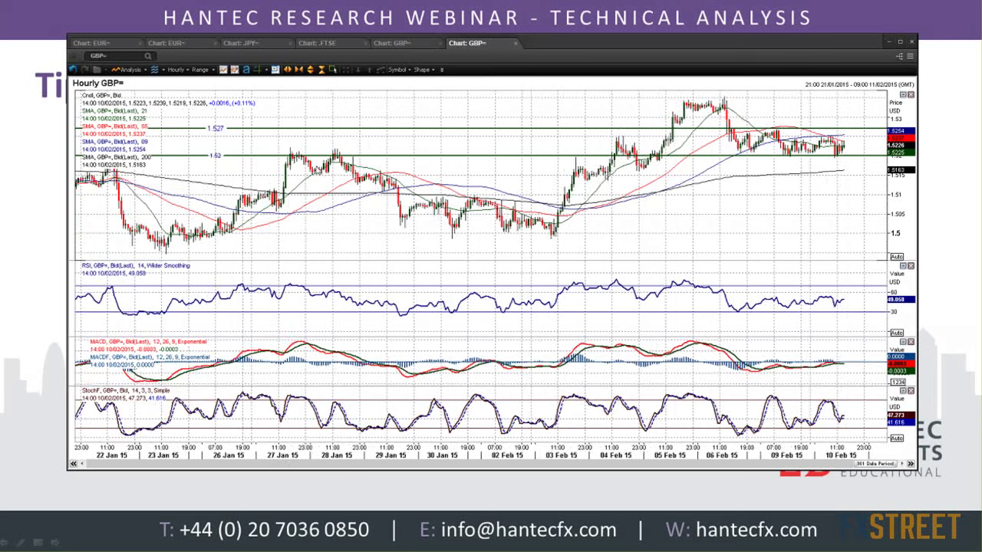
pyautogui.click(299, 70)
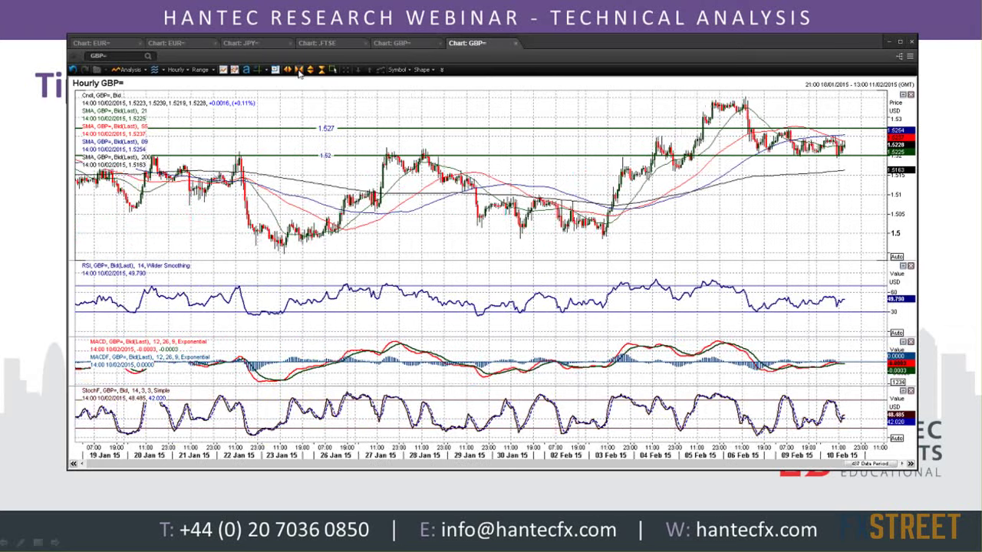
pyautogui.click(299, 70)
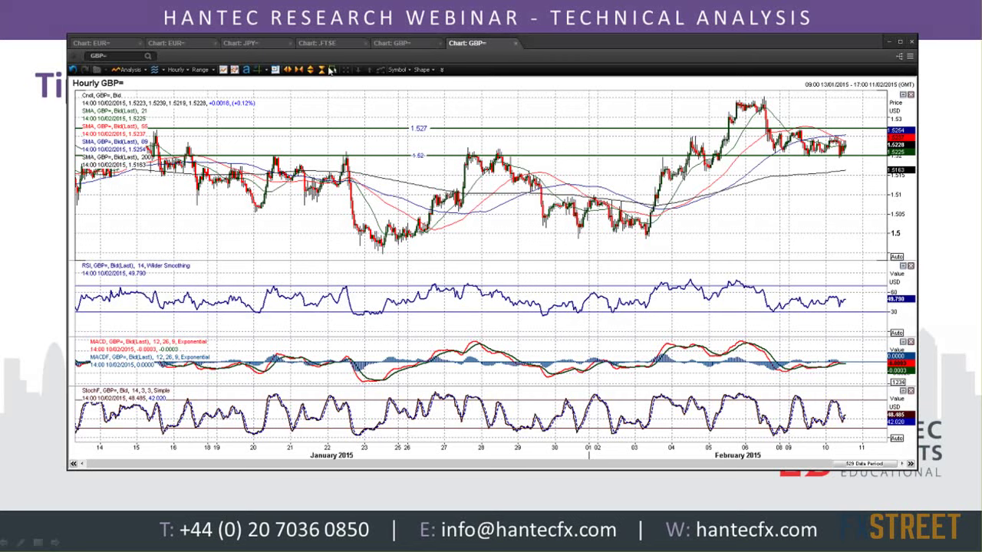
pyautogui.click(298, 70)
pyautogui.click(298, 70)
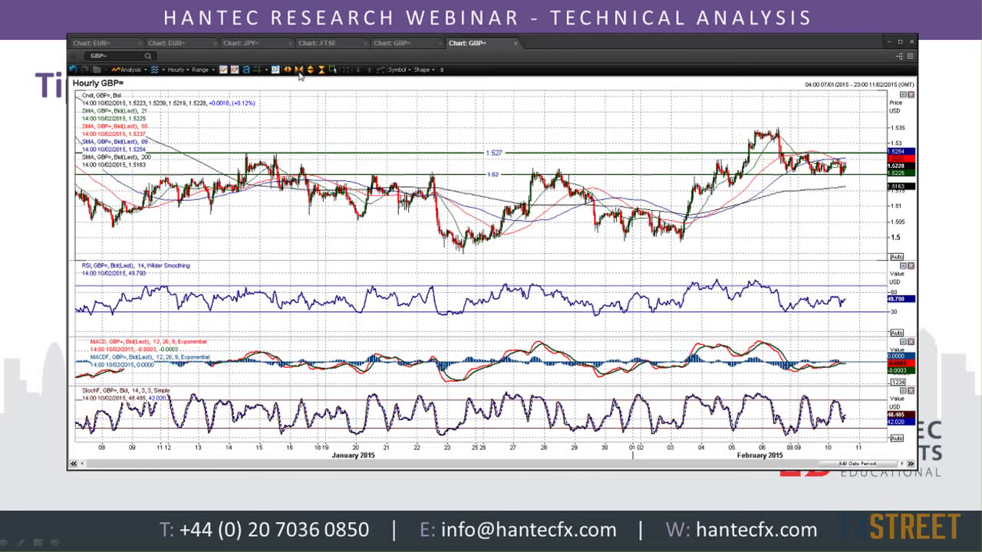
pyautogui.click(299, 70)
pyautogui.click(299, 70)
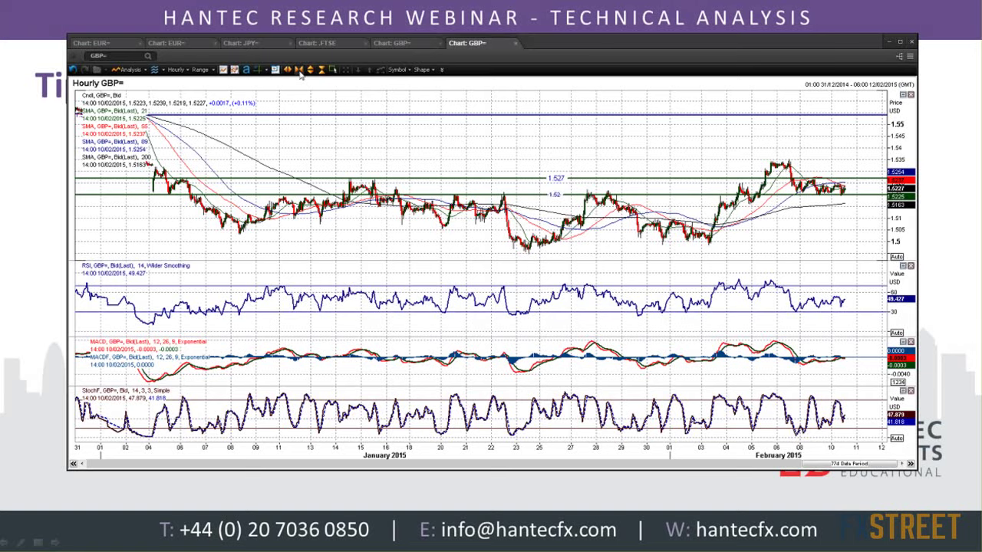
pyautogui.click(298, 69)
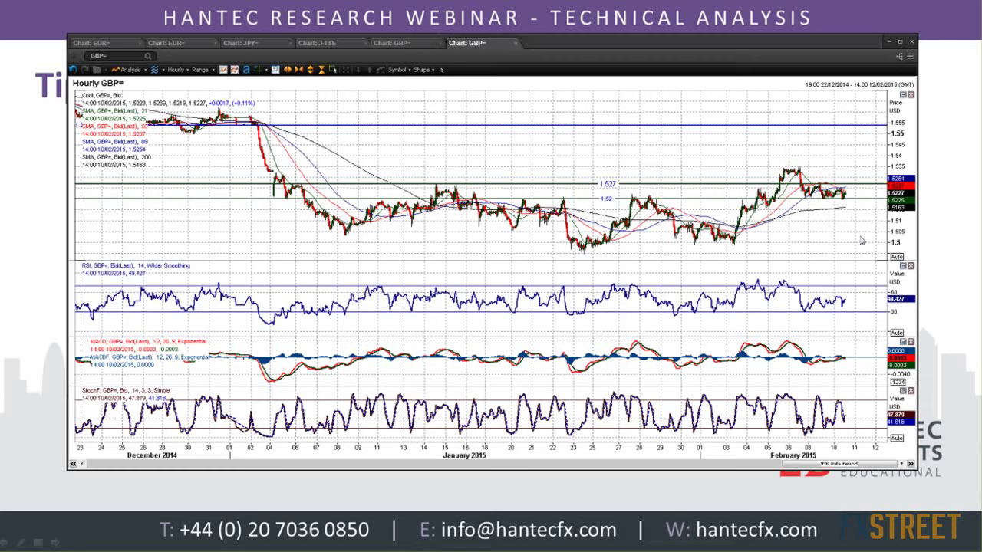
# - Narrow the hourly GBP= chart to the period from 20 January 2015 and examine price against the 1.52 line
pyautogui.click(287, 70)
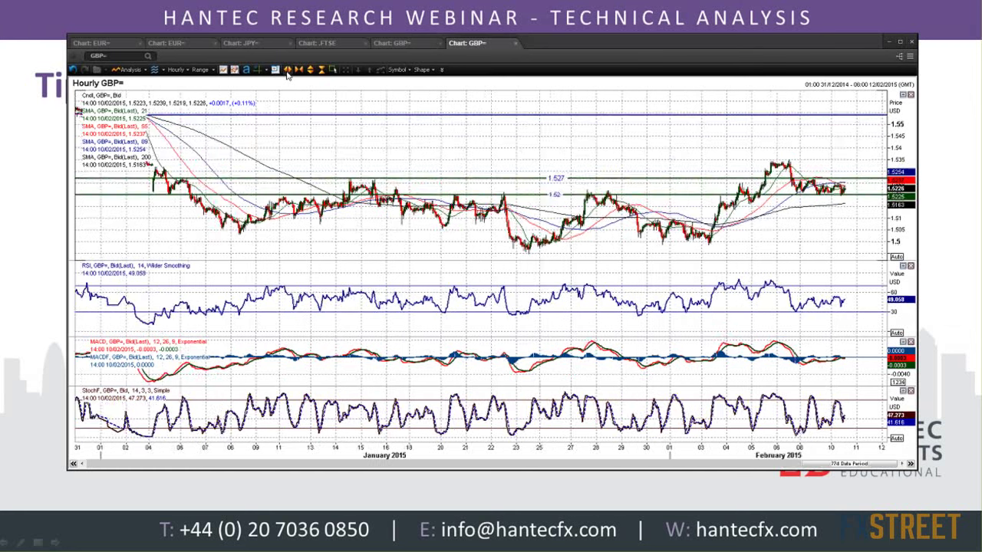
pyautogui.click(287, 70)
pyautogui.click(288, 70)
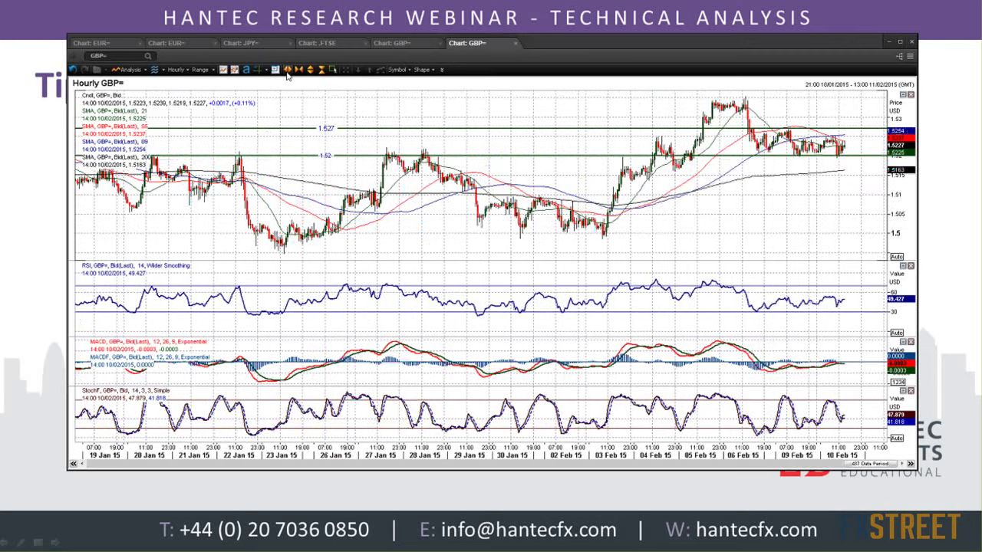
pyautogui.click(288, 70)
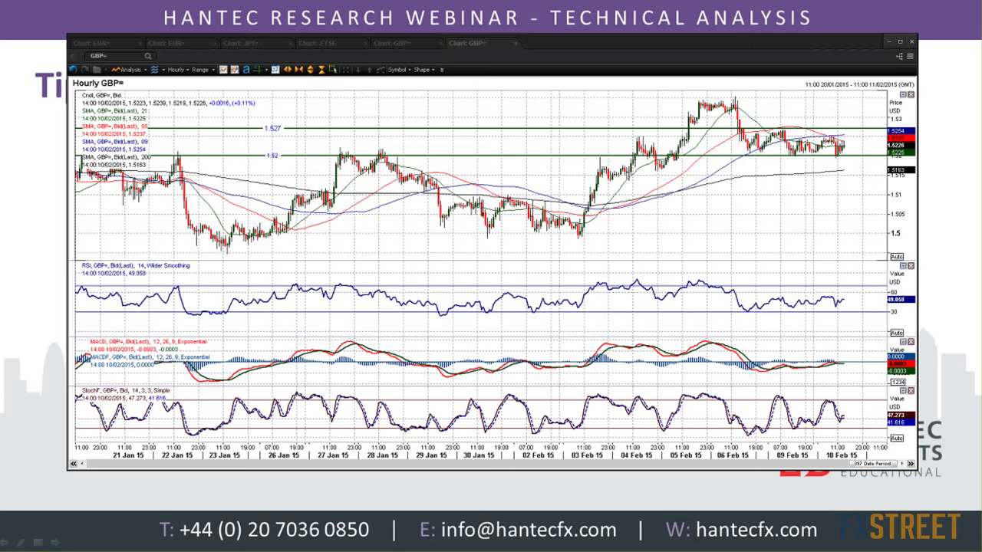
pyautogui.click(803, 209)
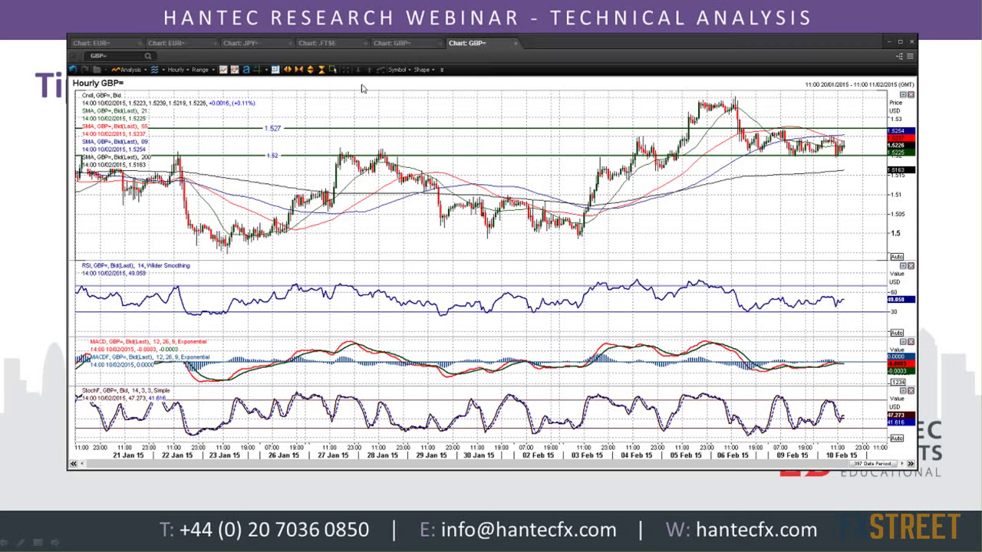
# - Extend the hourly GBP= history back to early November 2014 and examine the older horizontal levels above 1.527
pyautogui.click(301, 70)
pyautogui.click(301, 70)
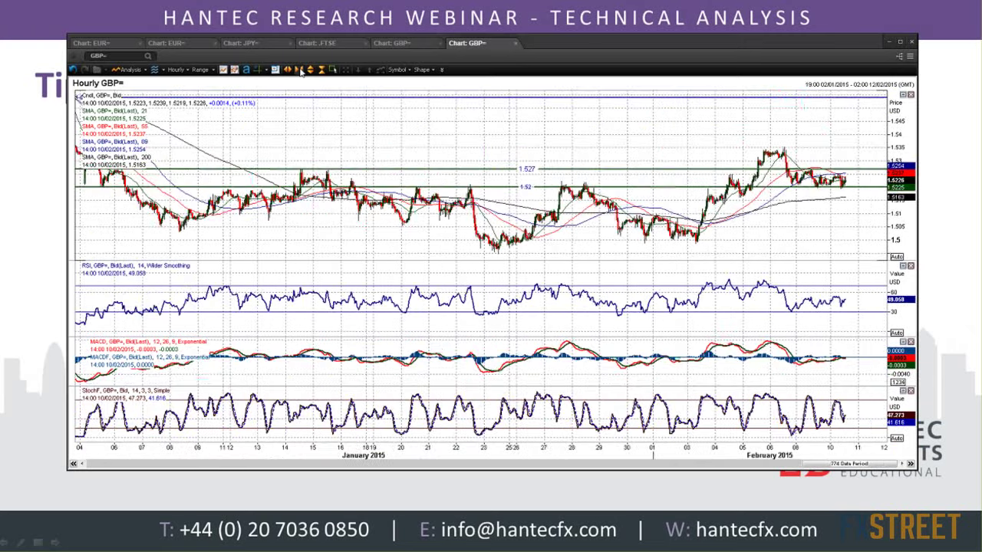
pyautogui.click(301, 70)
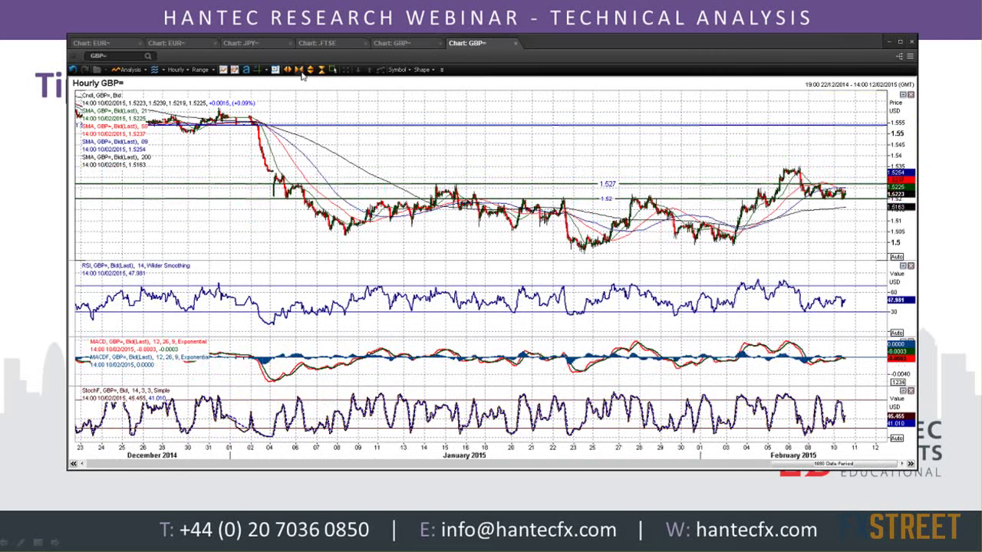
pyautogui.click(301, 70)
pyautogui.click(300, 70)
pyautogui.click(301, 70)
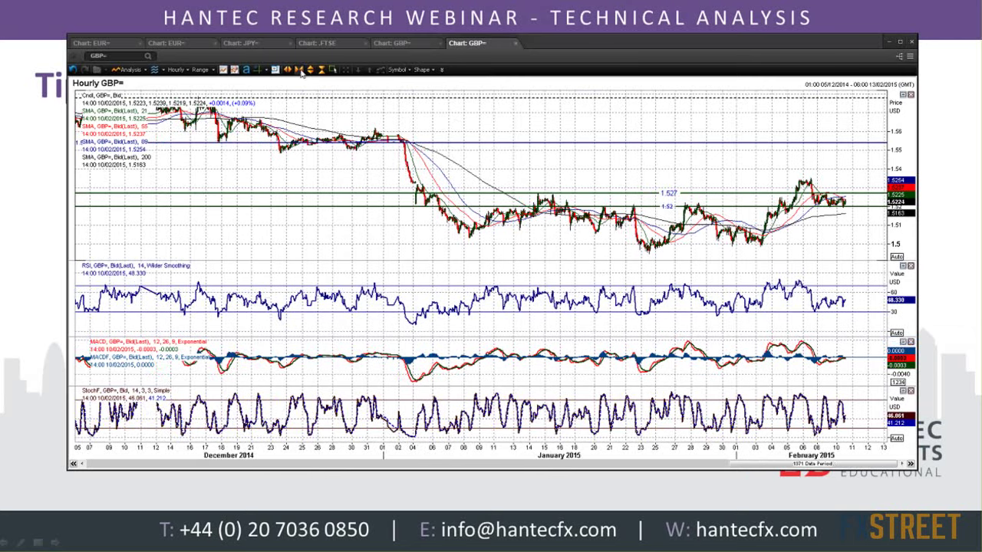
pyautogui.click(301, 70)
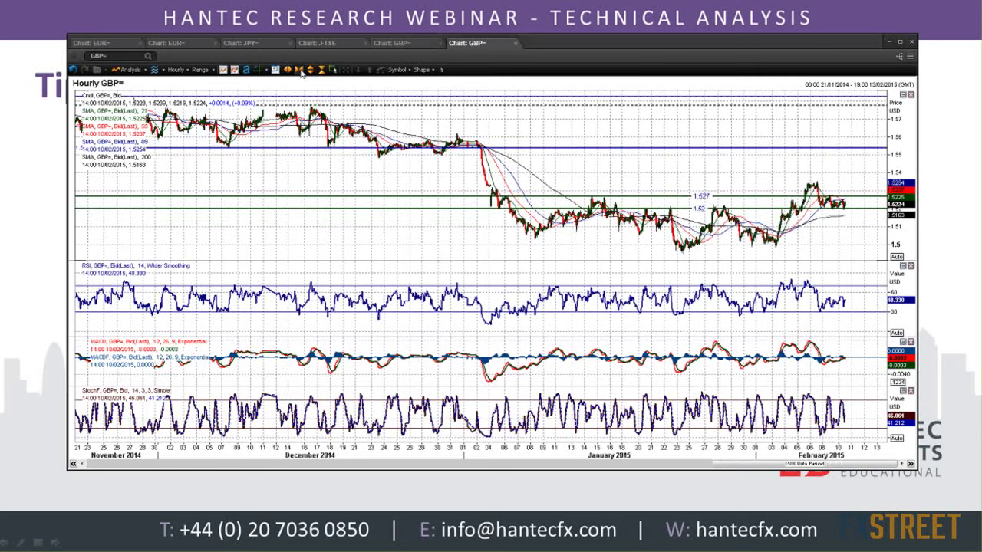
pyautogui.click(301, 69)
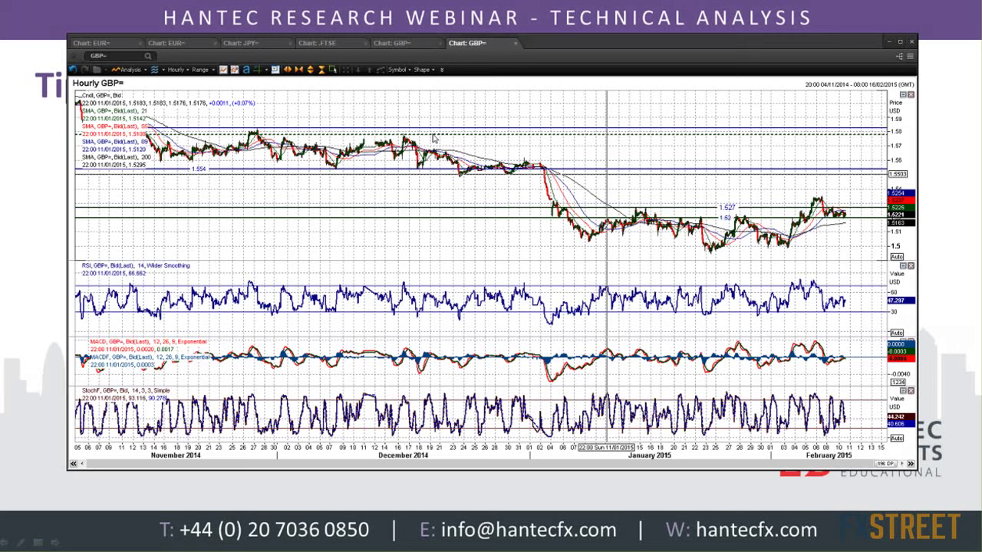
# - Bring the hourly GBP= chart back to the bars from 29 January to 10 February 2015
pyautogui.moveTo(627, 115)
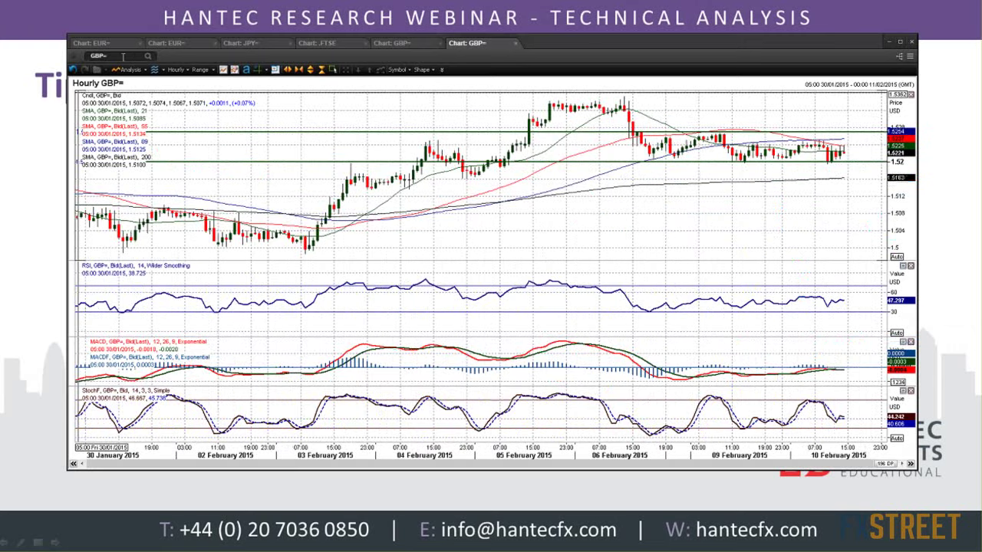
pyautogui.click(300, 71)
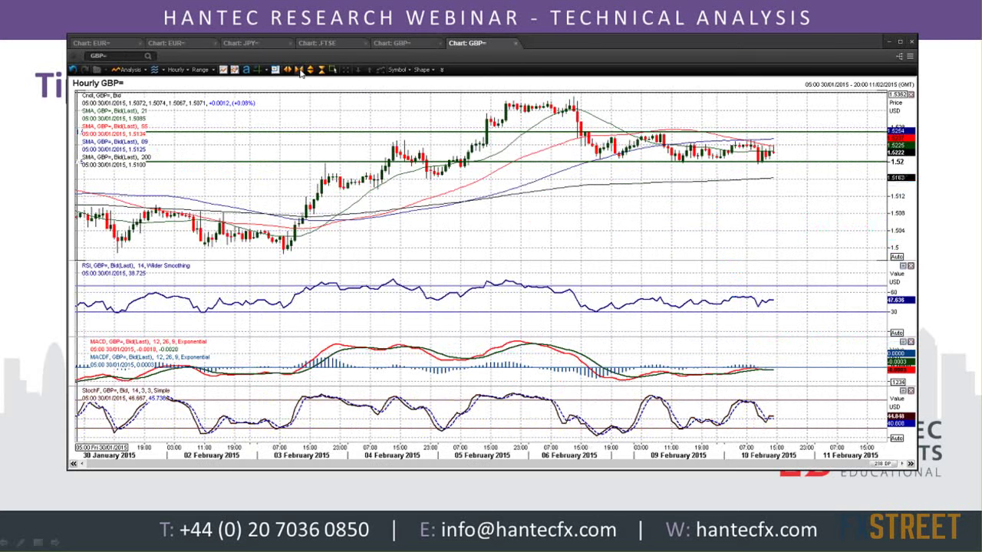
pyautogui.click(300, 70)
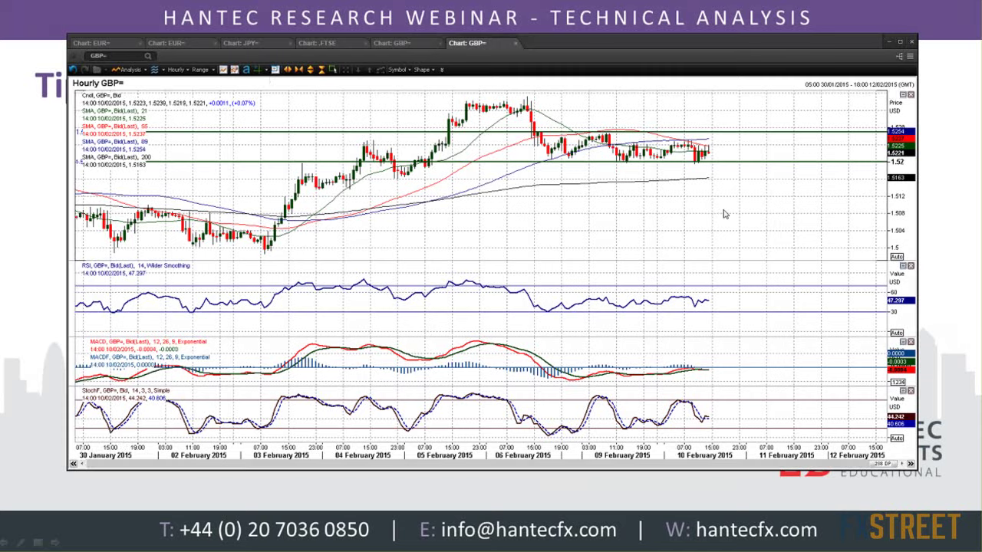
pyautogui.scroll(3, 698, 214)
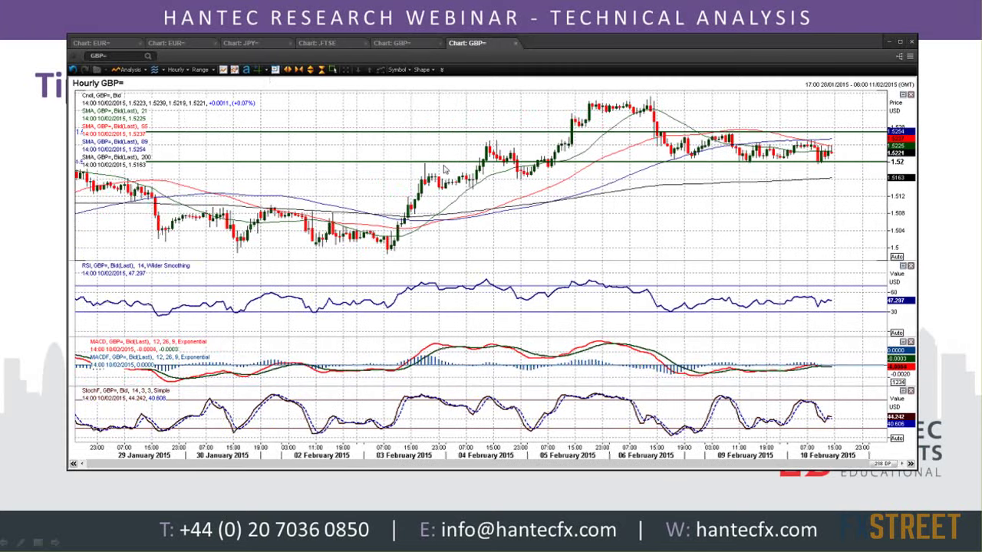
# - Switch to the daily GBP= chart, examine its falling trend line and horizontal line, and load JPY= in it
pyautogui.click(413, 46)
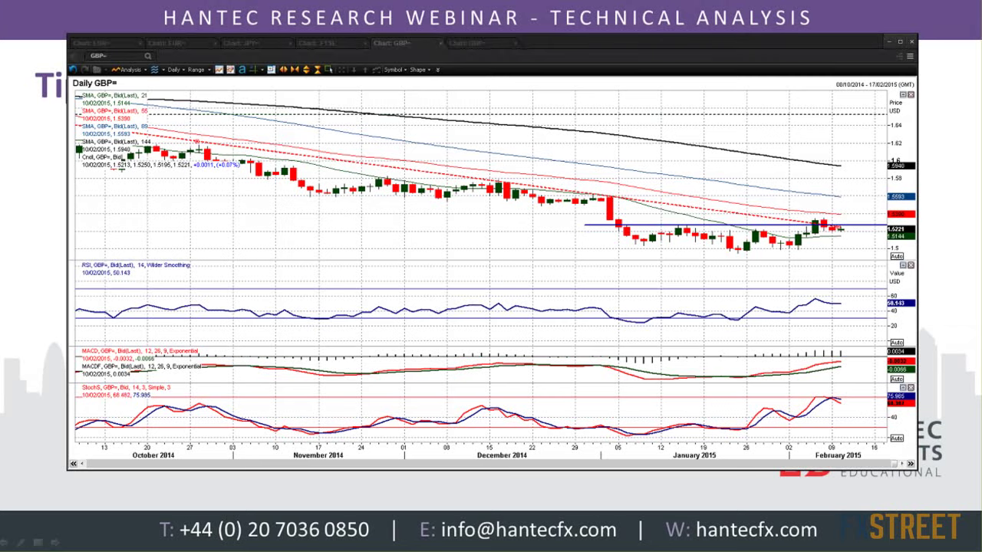
pyautogui.click(121, 55)
pyautogui.write('JPY=')
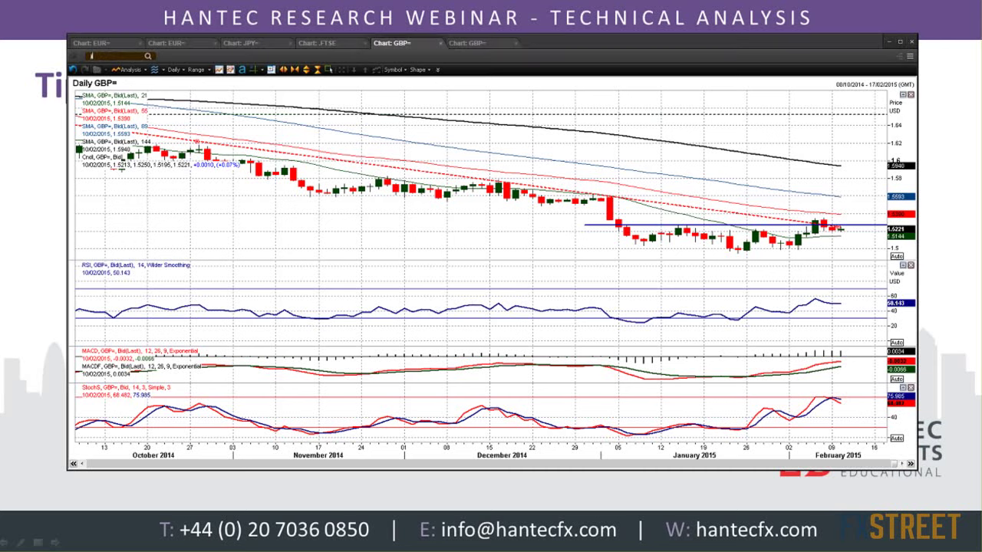
pyautogui.press('Return')
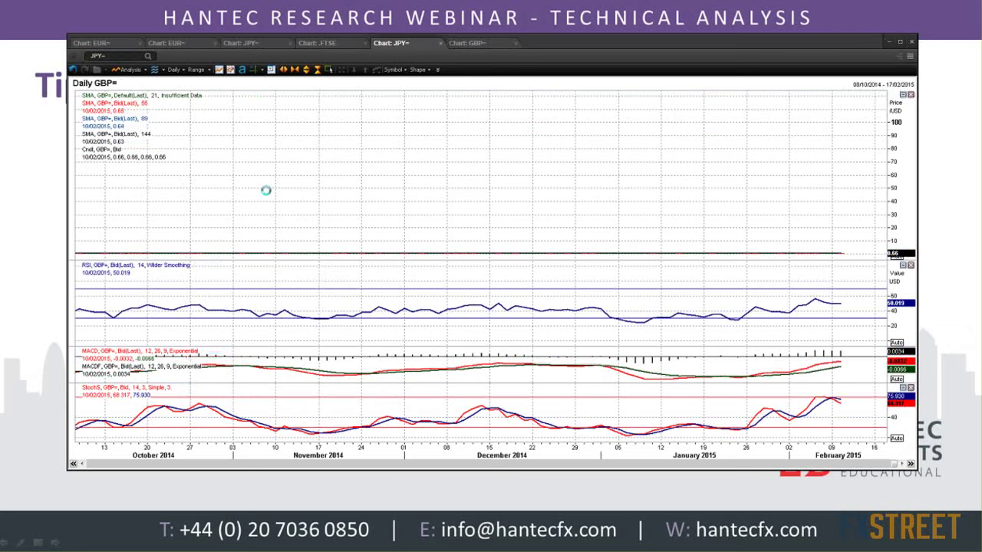
pyautogui.click(115, 55)
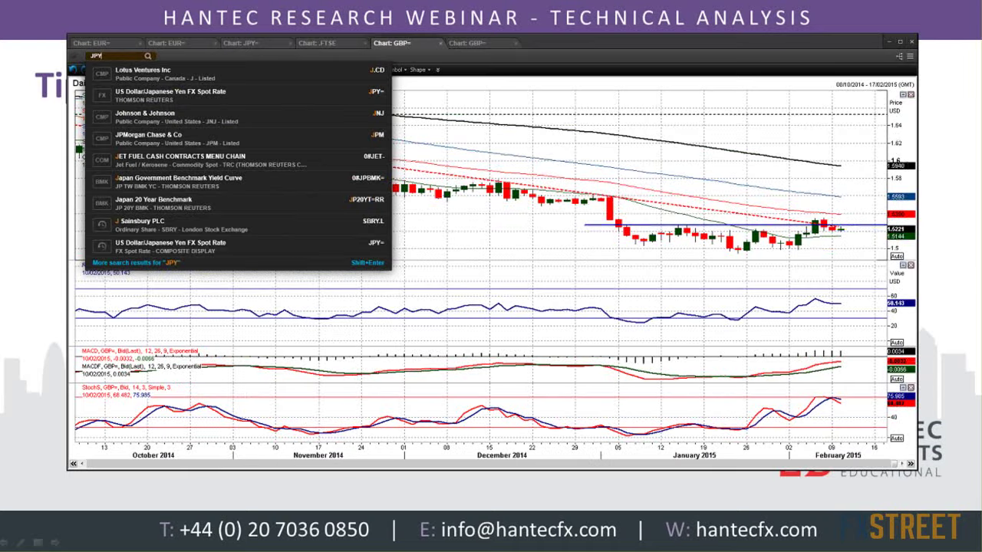
pyautogui.press('Return')
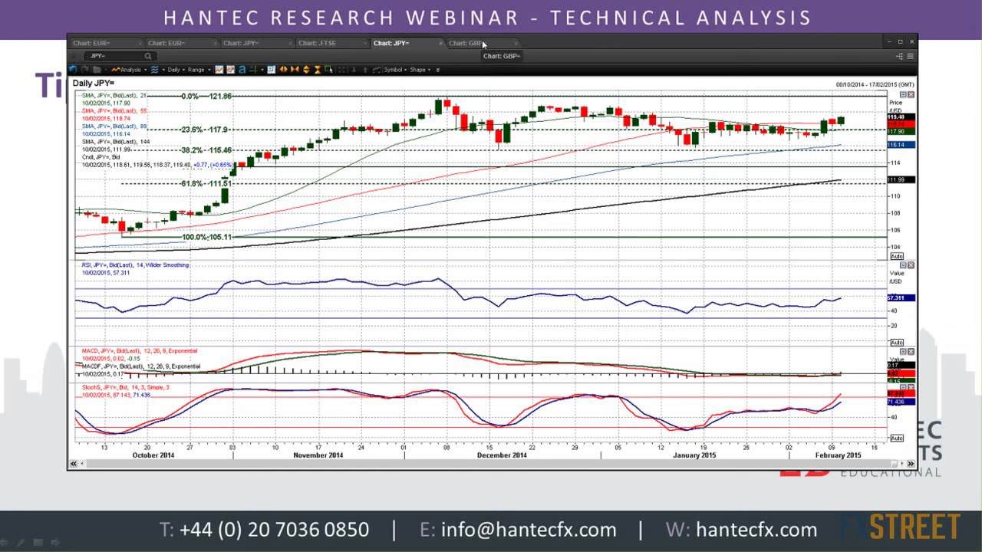
# - Switch to the hourly GBP= chart and load JPY= in it
pyautogui.click(481, 44)
pyautogui.write('JPY=')
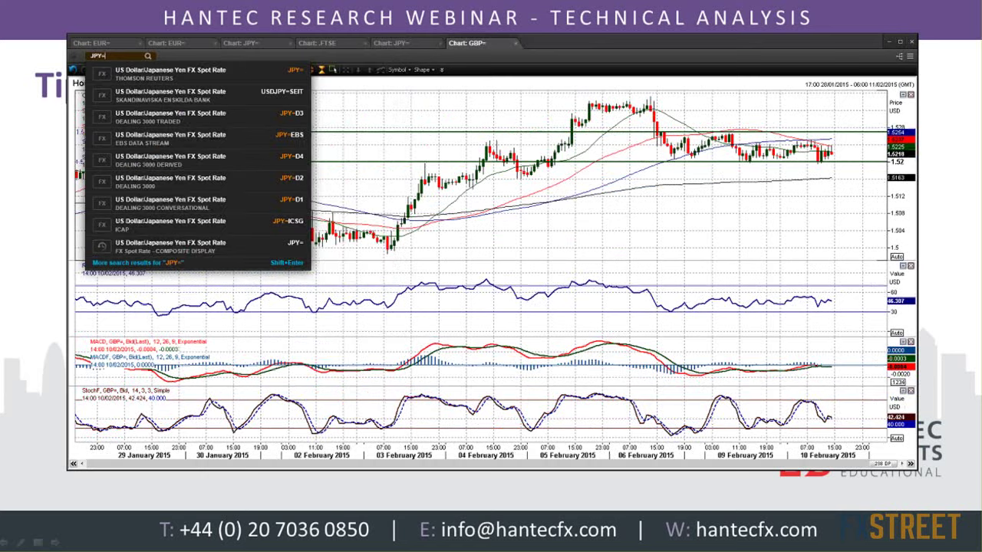
pyautogui.press('Return')
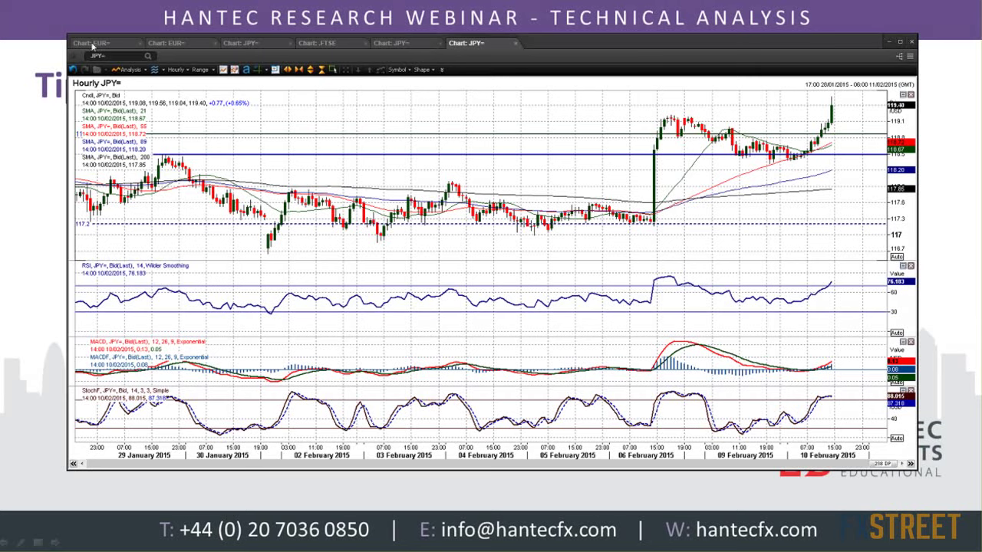
# - Switch to the daily JPY= chart and narrow it to the candles from 11 December 2014 onwards
pyautogui.click(406, 46)
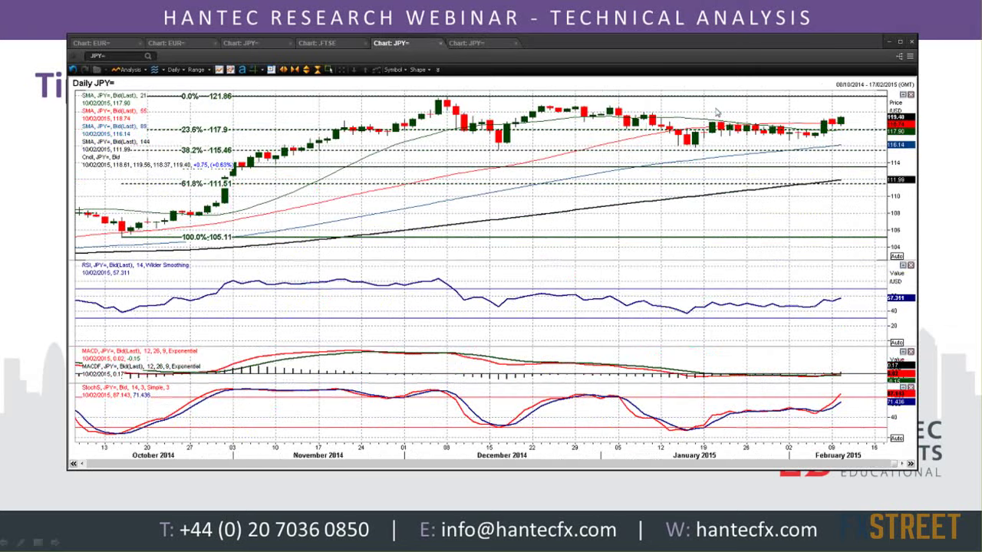
pyautogui.click(285, 70)
pyautogui.click(285, 70)
pyautogui.click(286, 70)
pyautogui.click(285, 70)
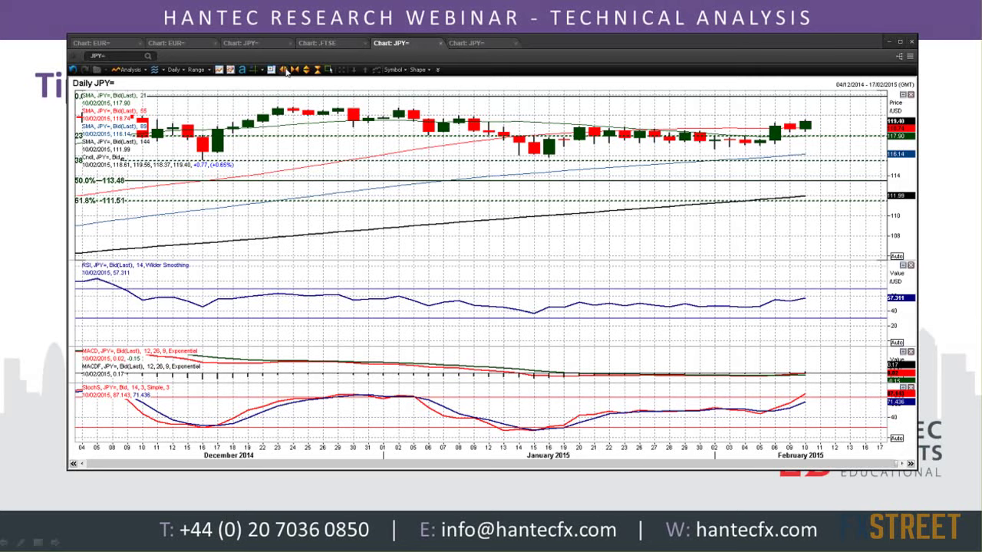
pyautogui.click(286, 70)
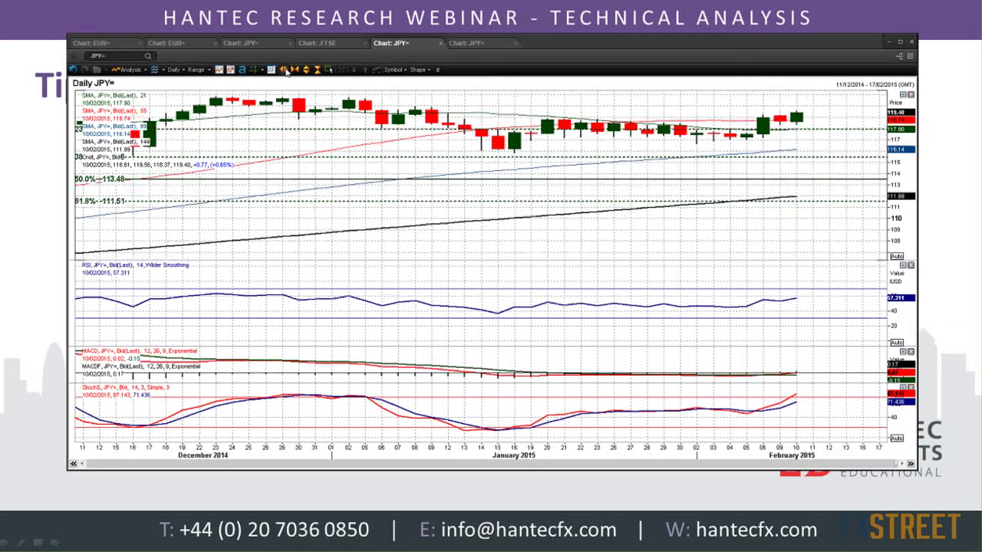
# - Examine the daily JPY= candles from 17 December 2014 onwards and widen the chart back to 20 November 2014
pyautogui.click(285, 70)
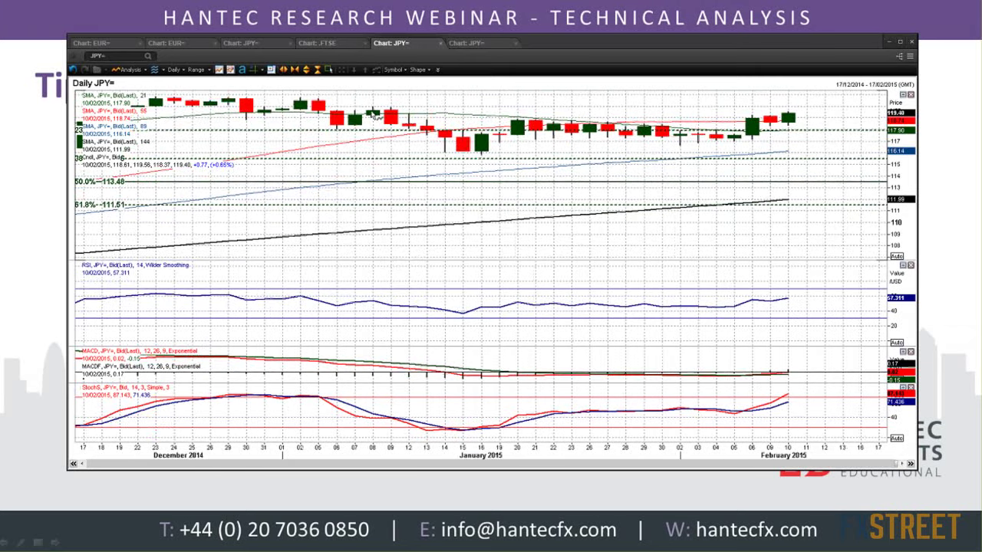
pyautogui.moveTo(374, 117)
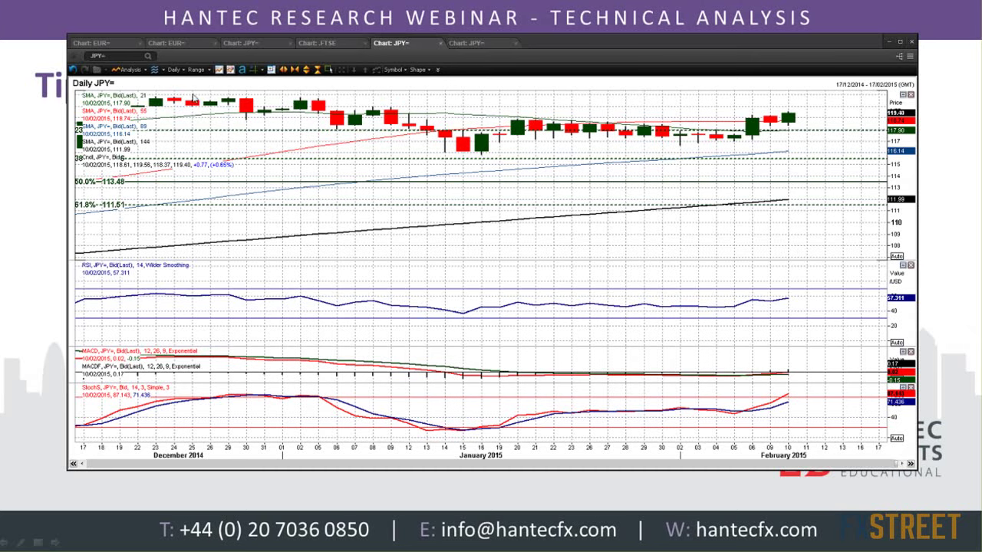
pyautogui.click(305, 70)
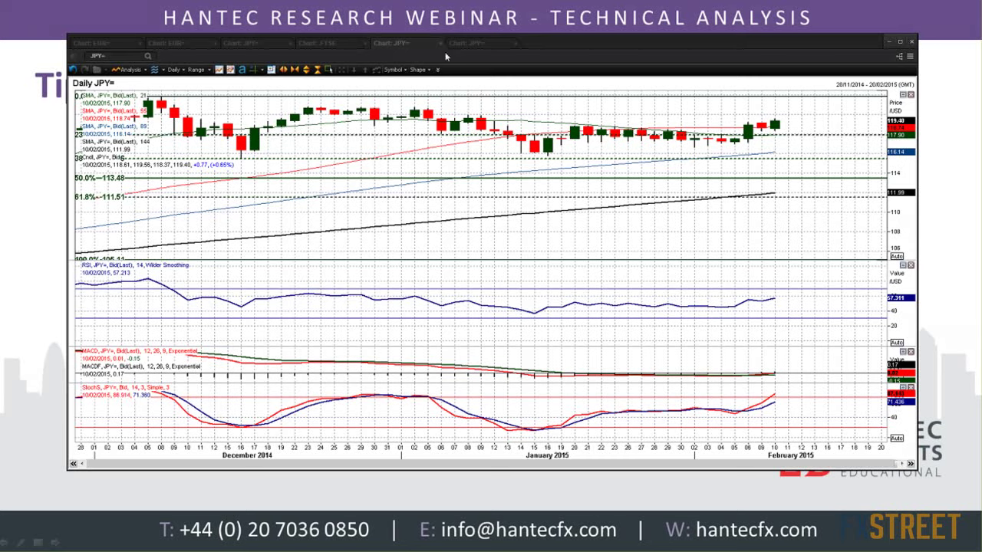
# - Load GBPJPY= in the daily chart in place of JPY=
pyautogui.click(127, 55)
pyautogui.write('GBPJPY')
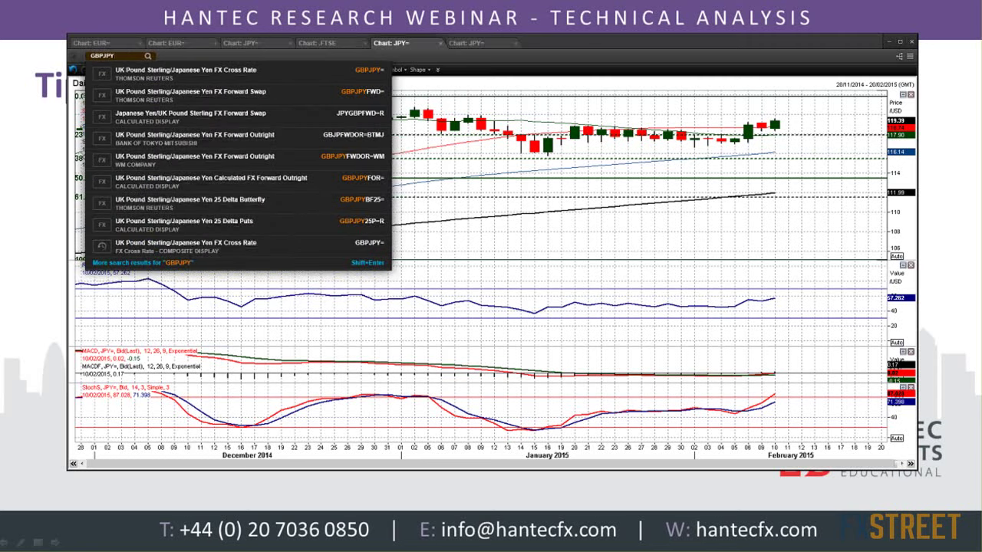
pyautogui.write('=')
pyautogui.press('Return')
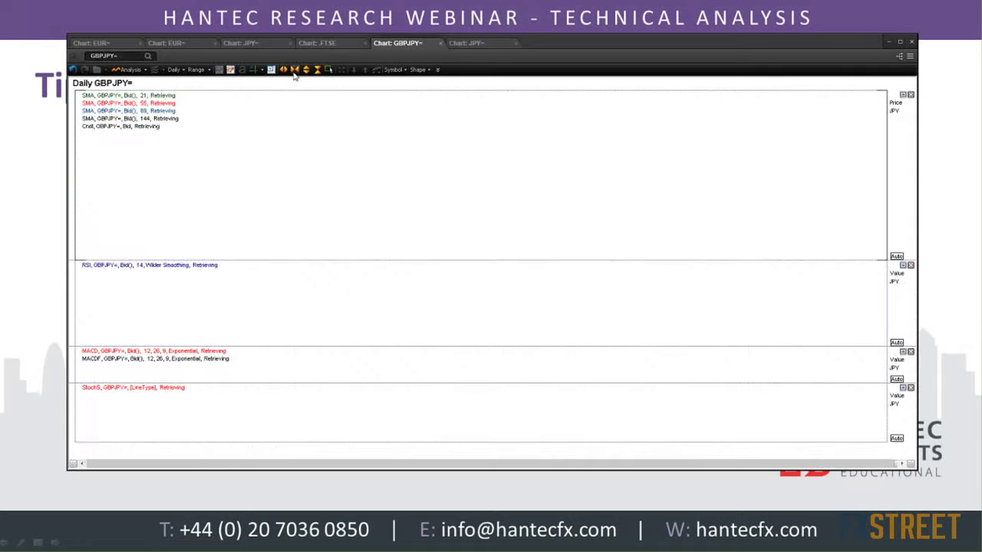
pyautogui.click(220, 70)
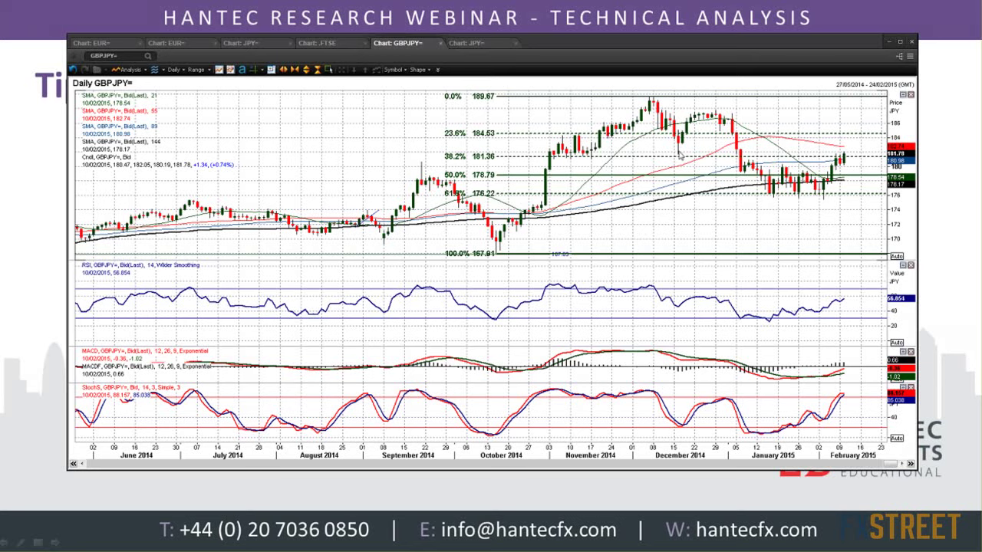
# - Narrow the daily GBPJPY= chart to 16 September 2014 onwards and examine the January 2015 candles around the Fibonacci levels
pyautogui.moveTo(682, 158)
pyautogui.click(284, 69)
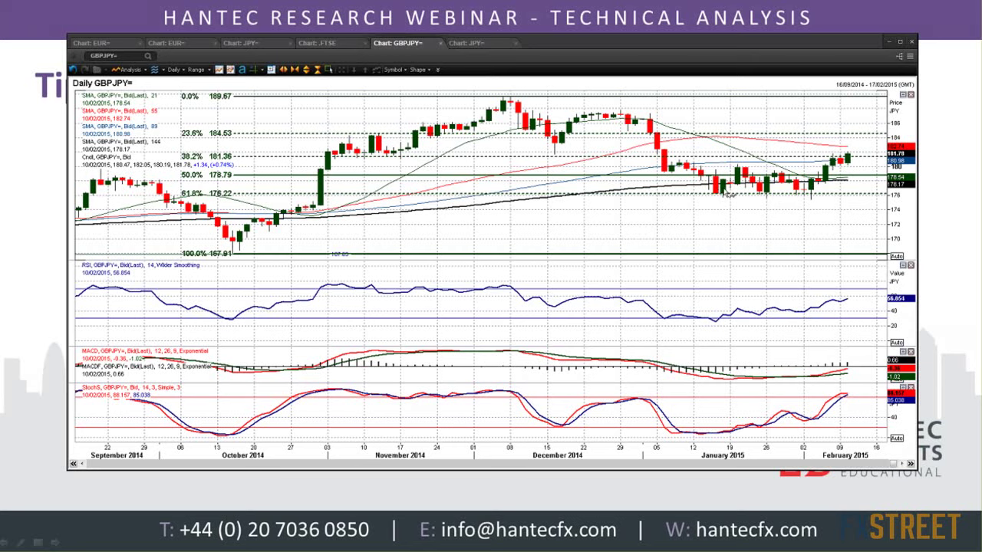
pyautogui.moveTo(725, 195)
pyautogui.moveTo(737, 171)
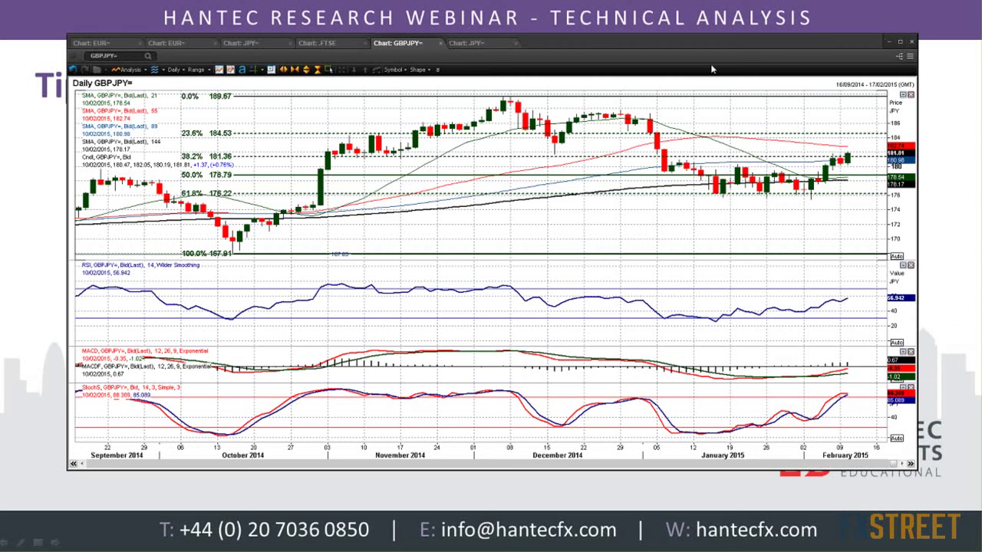
# - Switch to the webinar slide show and advance from the trend tips to the closing "Thanks for watching today" slide
pyautogui.hotkey('alt', 'Tab')
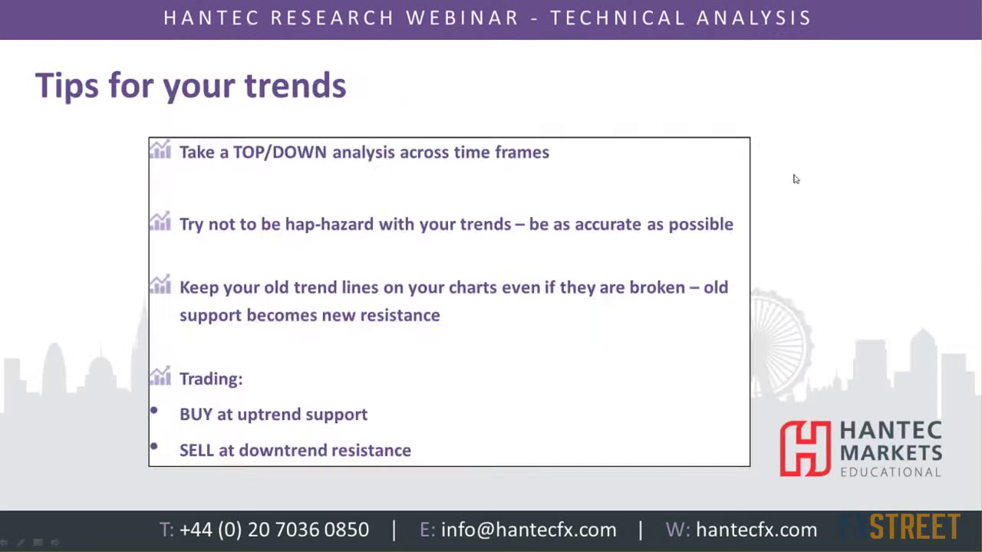
pyautogui.press('pagedown')
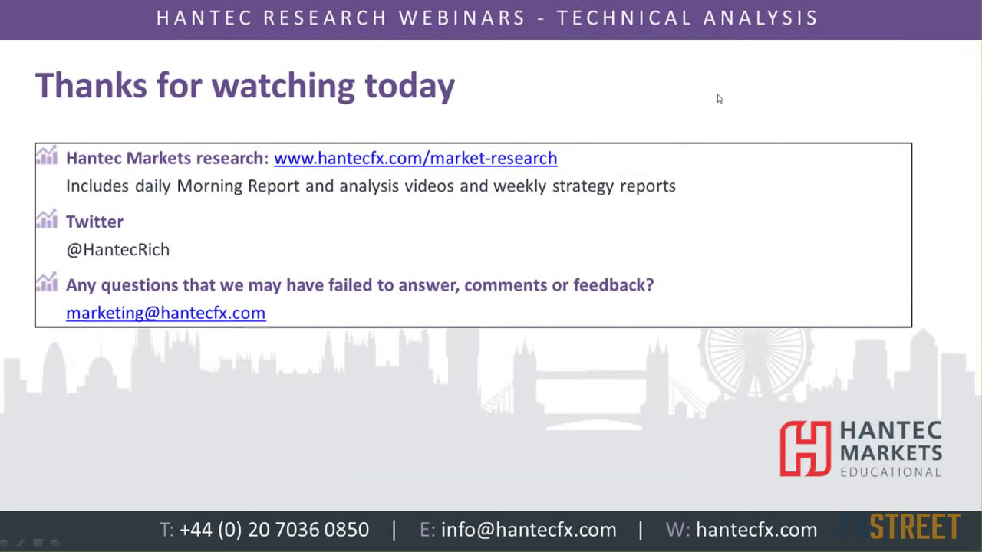